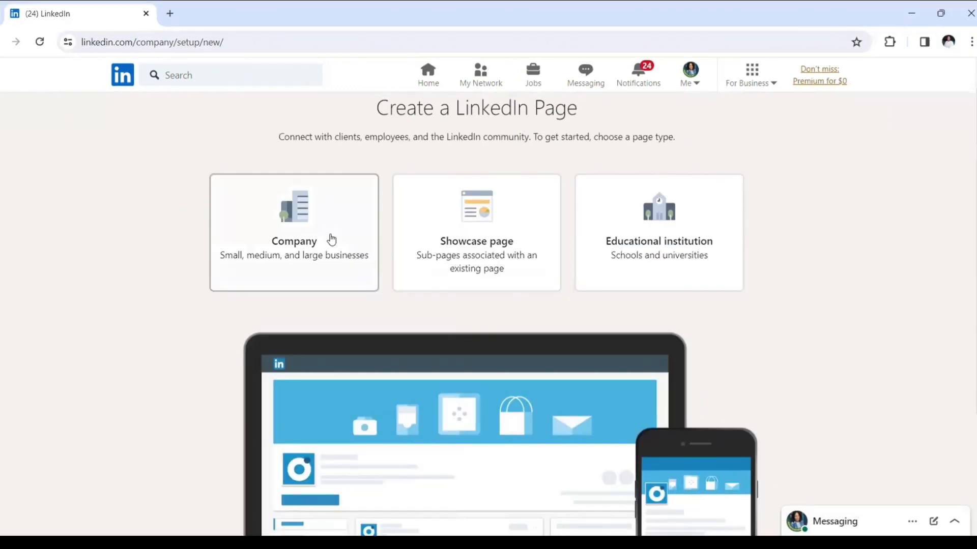
- Choose a Company page and paste in the name RISSACAMPUS VA DESK
{"action": "left_click", "coordinate": [311, 278]}
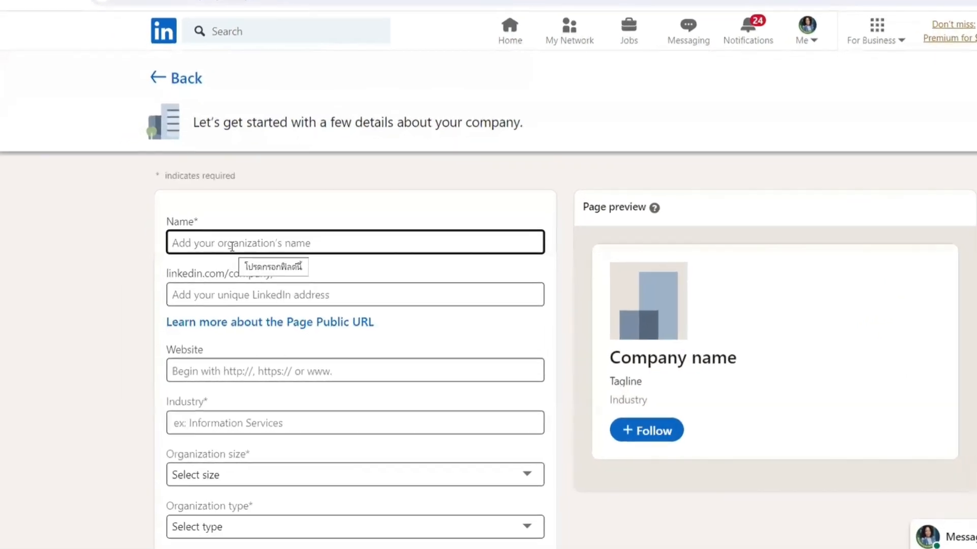
{"action": "type", "text": "RISSACAMPUS VA DESK"}
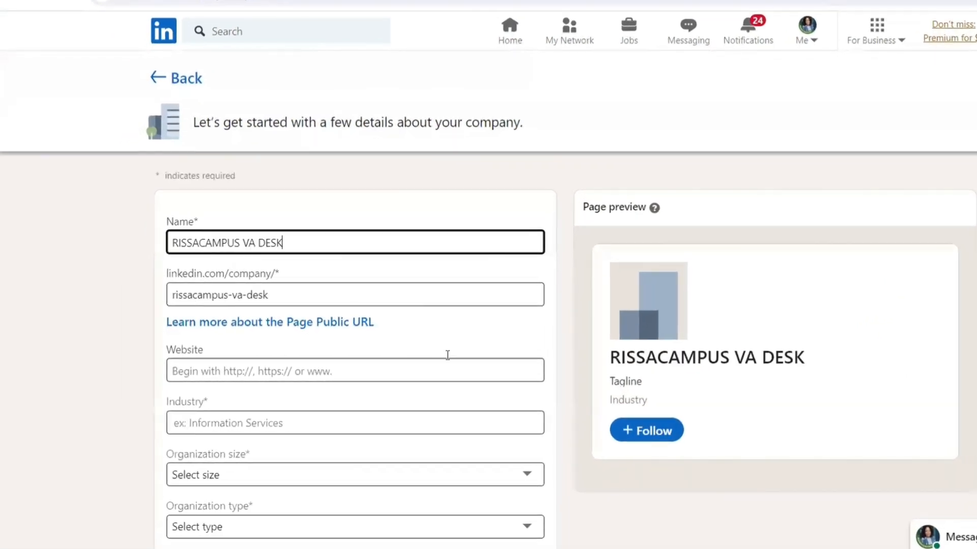
{"action": "scroll", "coordinate": [447, 353], "scroll_direction": "down", "scroll_amount": 2}
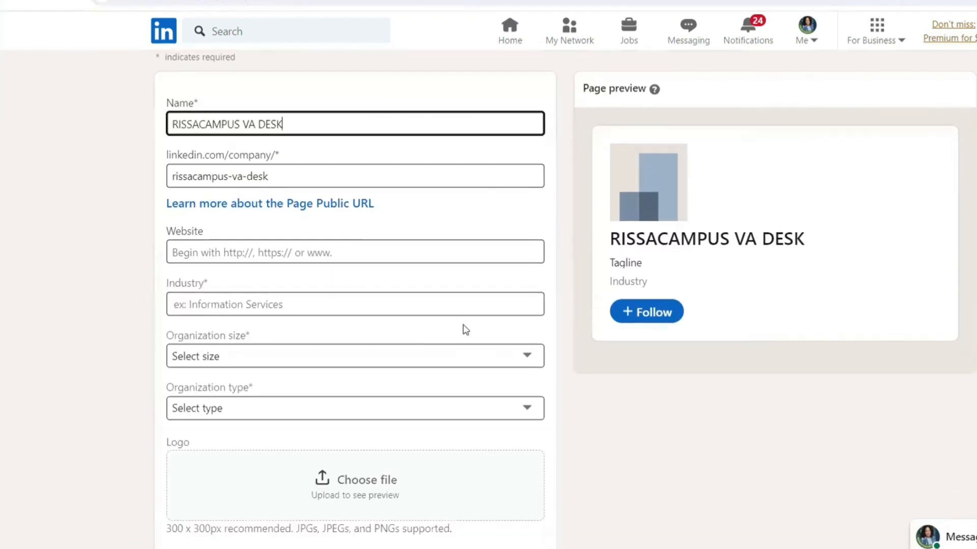
- Set industry to Marketing Services, size to 2–10 employees, and type to Self-employed
{"action": "left_click", "coordinate": [316, 307]}
{"action": "type", "text": "mar"}
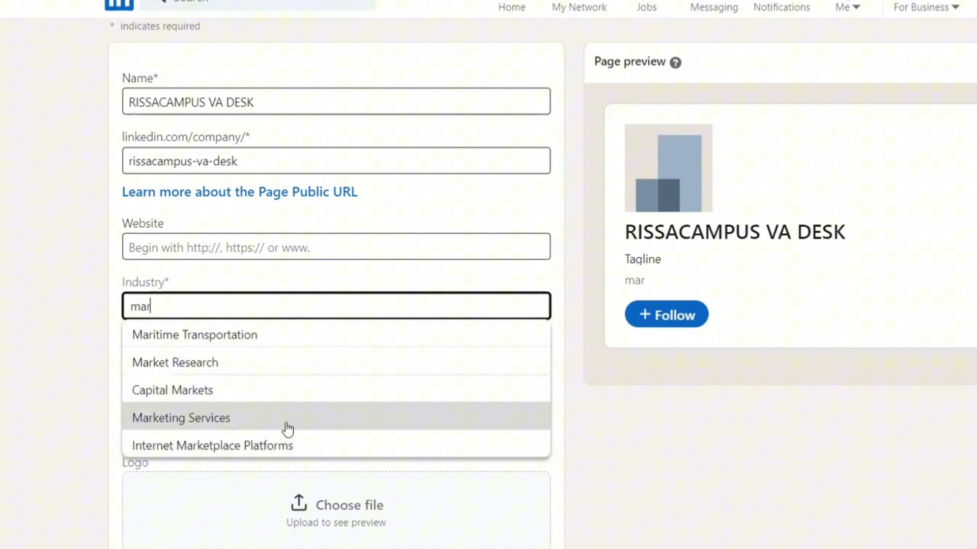
{"action": "left_click", "coordinate": [287, 419]}
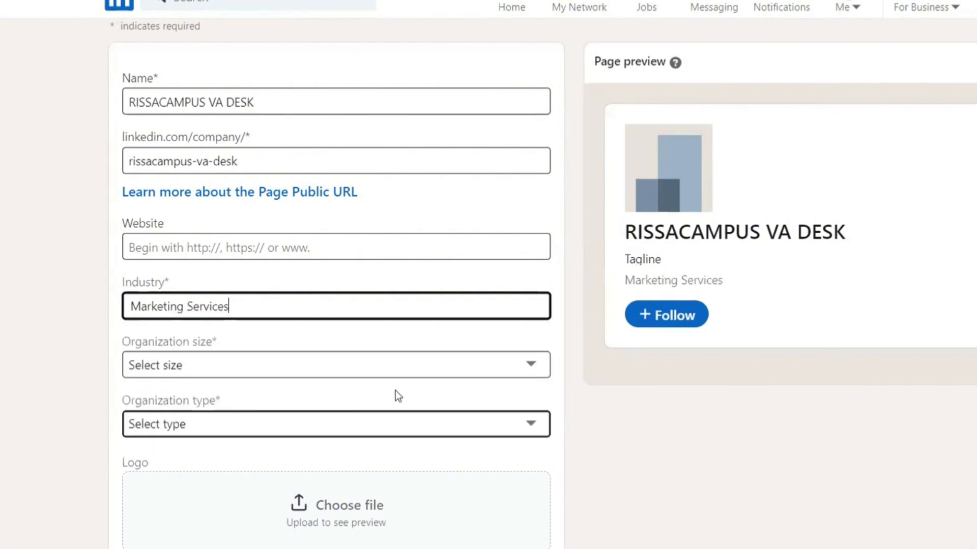
{"action": "left_click", "coordinate": [532, 361]}
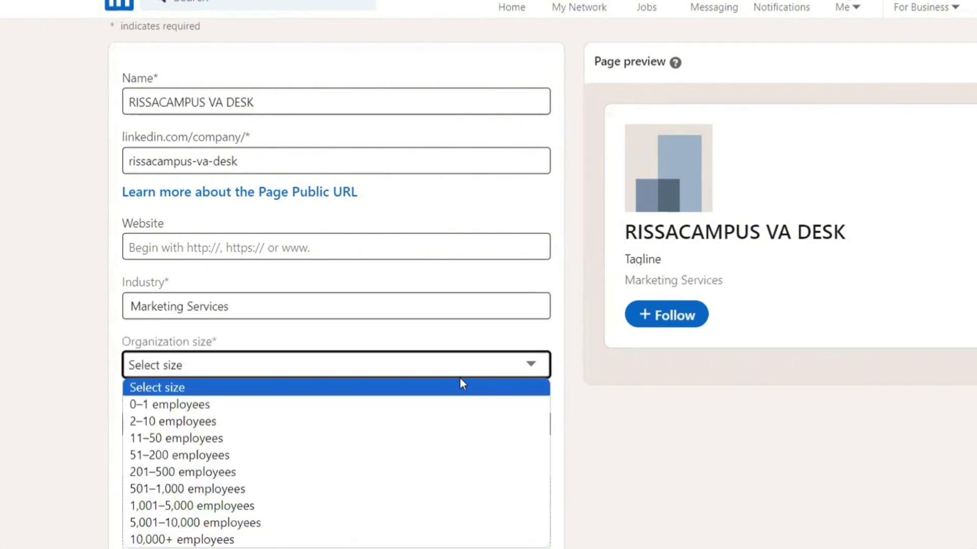
{"action": "left_click", "coordinate": [311, 422]}
{"action": "scroll", "coordinate": [565, 294], "scroll_direction": "down", "scroll_amount": 3}
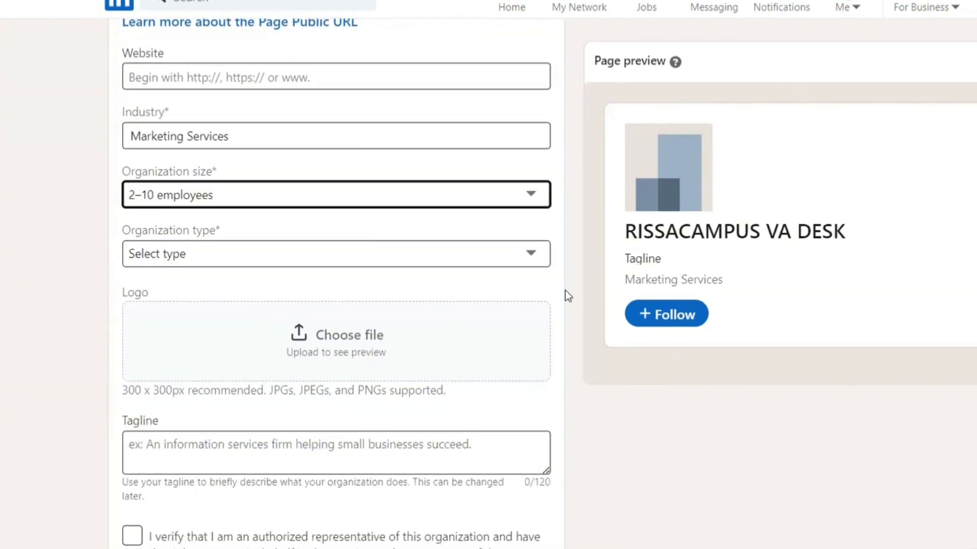
{"action": "left_click", "coordinate": [535, 257]}
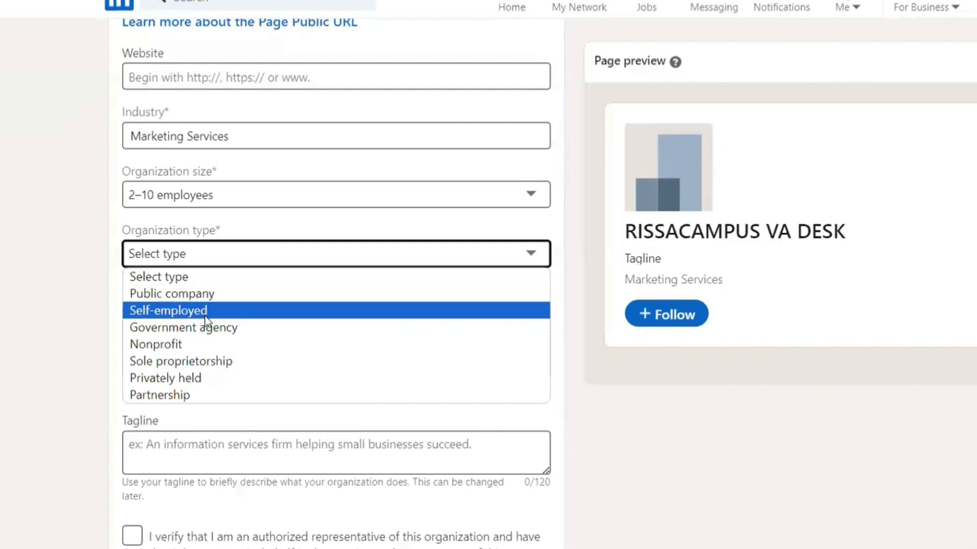
{"action": "left_click", "coordinate": [191, 312]}
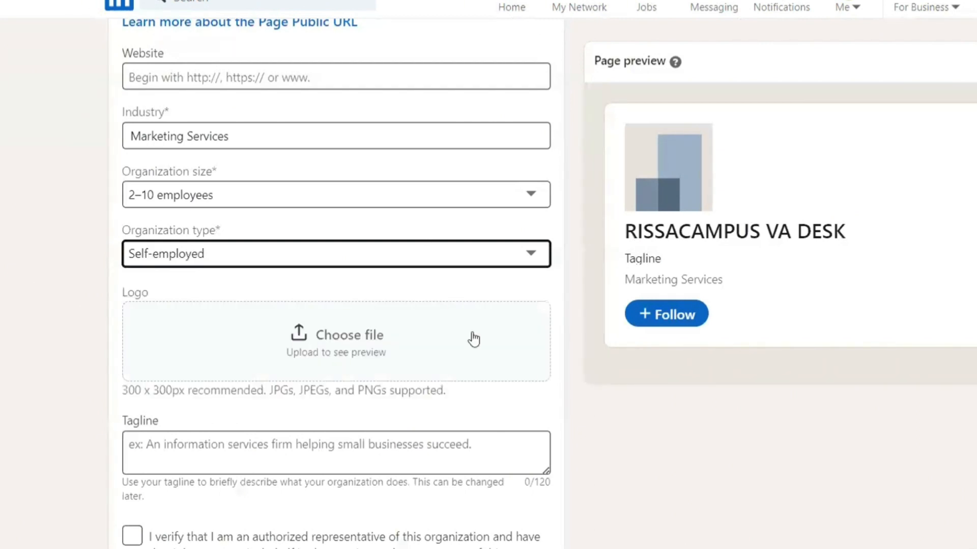
- Upload the Black & White Minimalist Aesthetic Initials Font Logo file as the page logo
{"action": "left_click", "coordinate": [295, 337]}
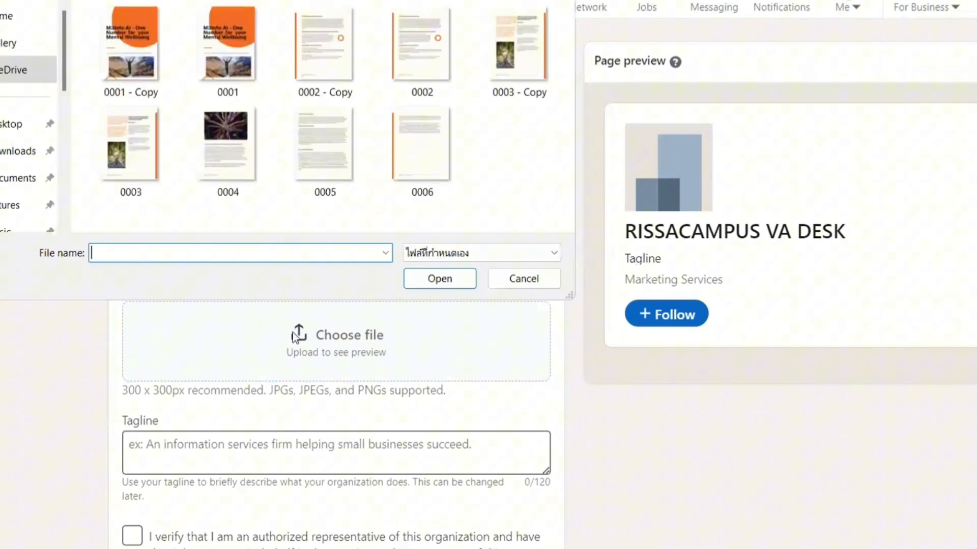
{"action": "left_click", "coordinate": [156, 158]}
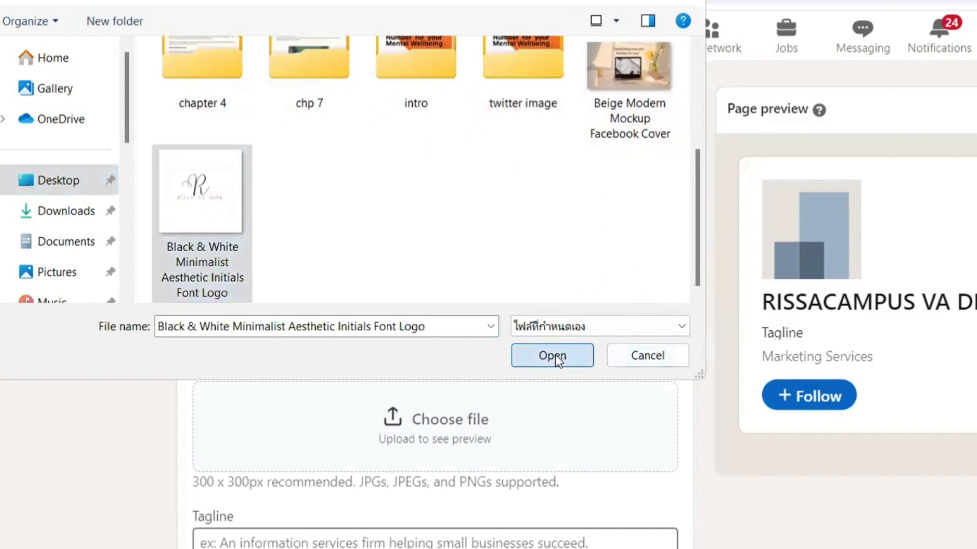
{"action": "left_click", "coordinate": [554, 355]}
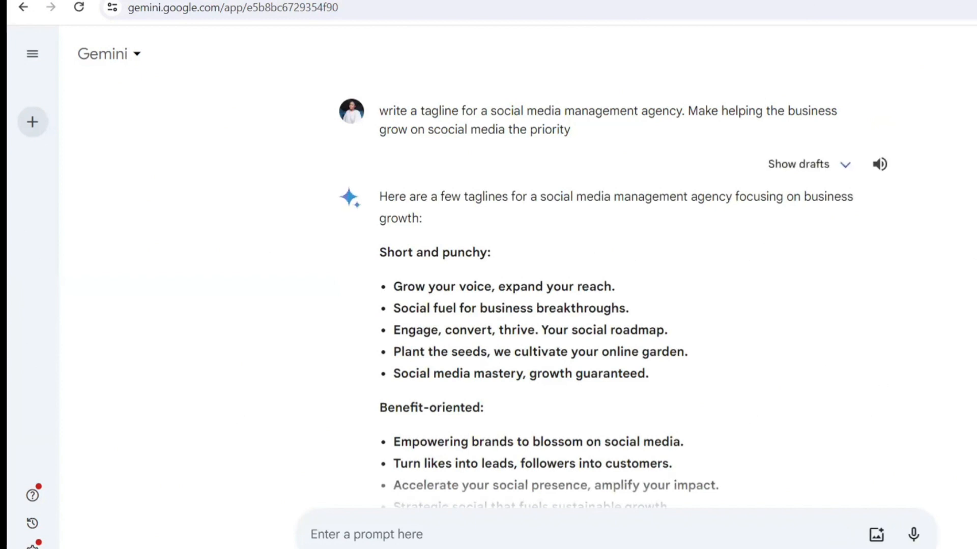
- Copy Gemini's tagline 'Beyond buzz, building brands that connect and convert.' and return to LinkedIn
{"action": "scroll", "coordinate": [560, 285], "scroll_direction": "down", "scroll_amount": 4}
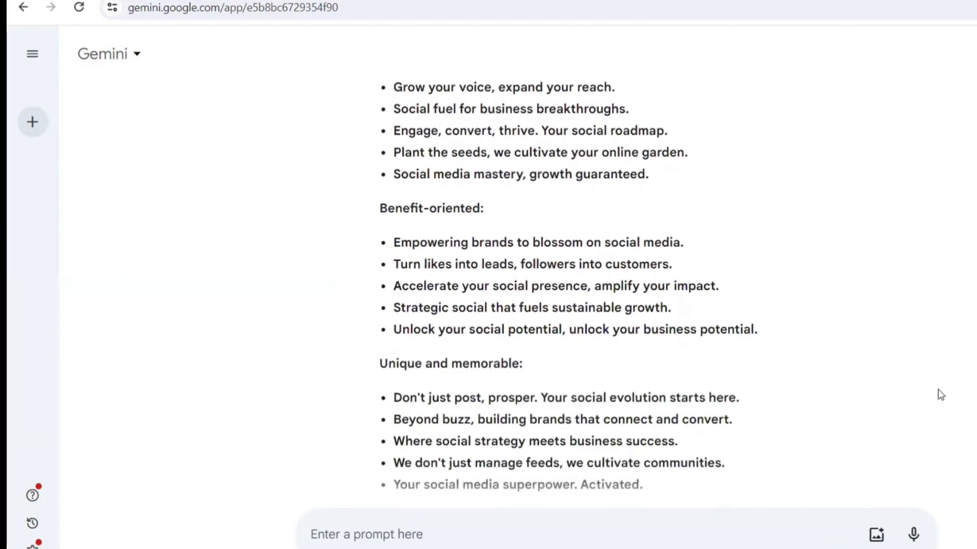
{"action": "scroll", "coordinate": [741, 319], "scroll_direction": "down", "scroll_amount": 2}
{"action": "left_click_drag", "start_coordinate": [732, 312], "coordinate": [396, 313]}
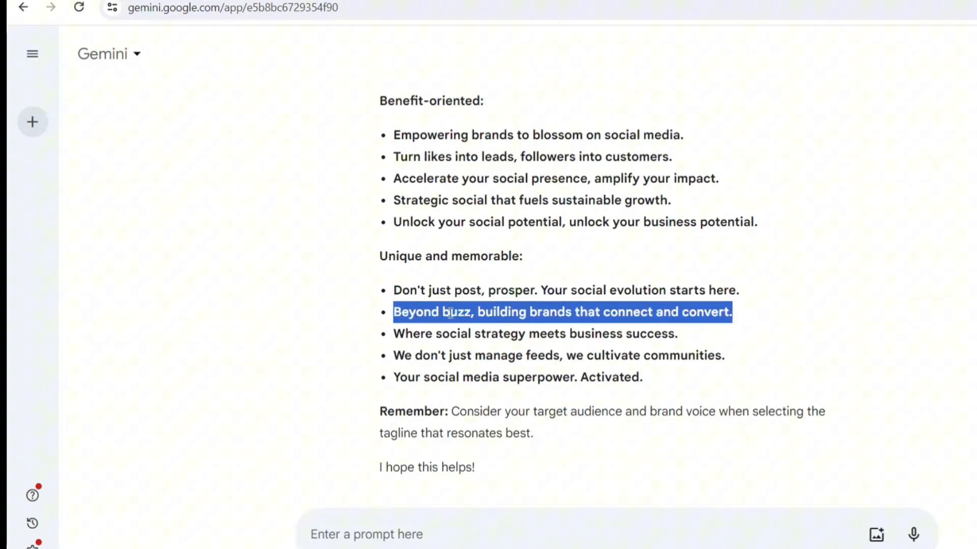
{"action": "right_click", "coordinate": [464, 316]}
{"action": "left_click", "coordinate": [504, 332]}
{"action": "left_click", "coordinate": [254, 1]}
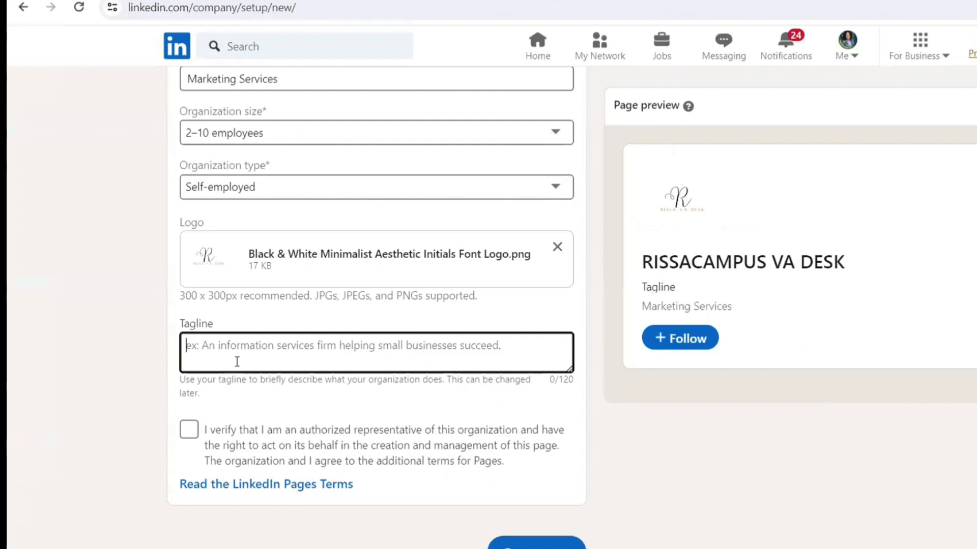
- Paste the 'Beyond buzz…' tagline, confirm authorization, and create the RISSACAMPUS VA DESK page
{"action": "key", "text": "ctrl+v"}
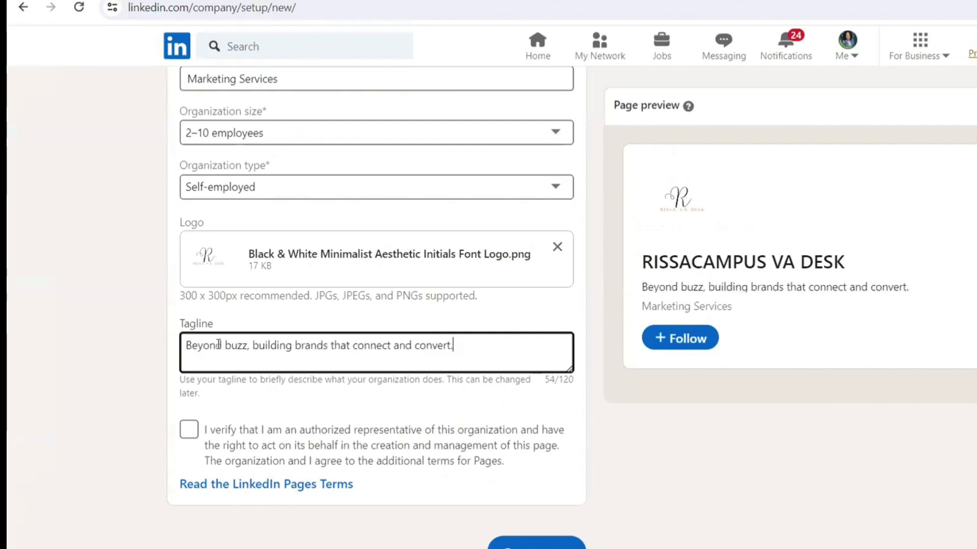
{"action": "left_click", "coordinate": [189, 430]}
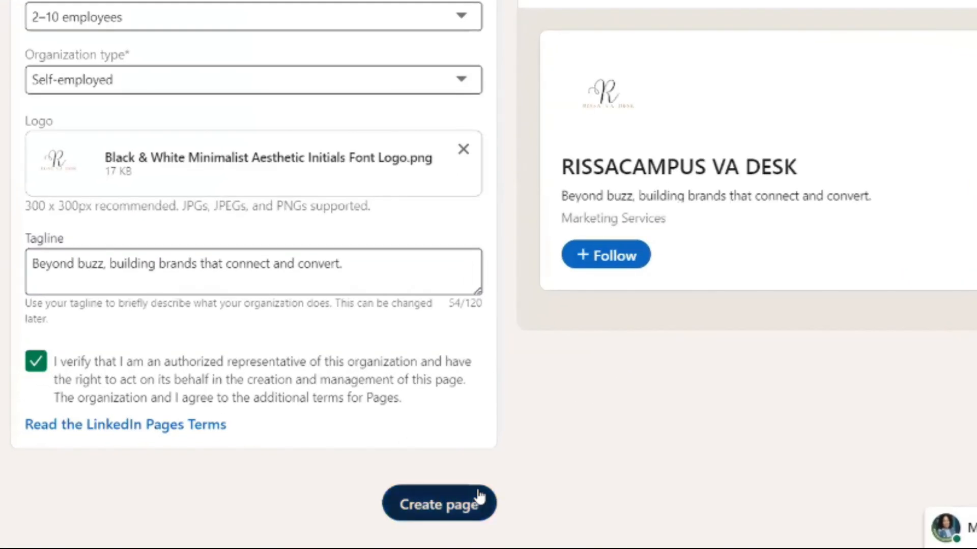
{"action": "left_click", "coordinate": [478, 496]}
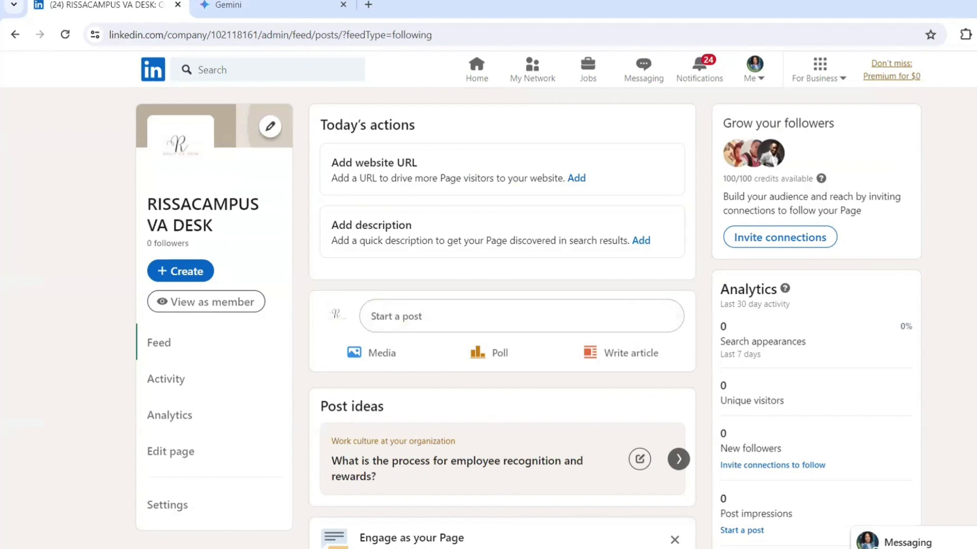
- Bring up the cover image upload option on the new page's banner area
{"action": "scroll", "coordinate": [502, 305], "scroll_direction": "down", "scroll_amount": 2}
{"action": "scroll", "coordinate": [503, 306], "scroll_direction": "up", "scroll_amount": 2}
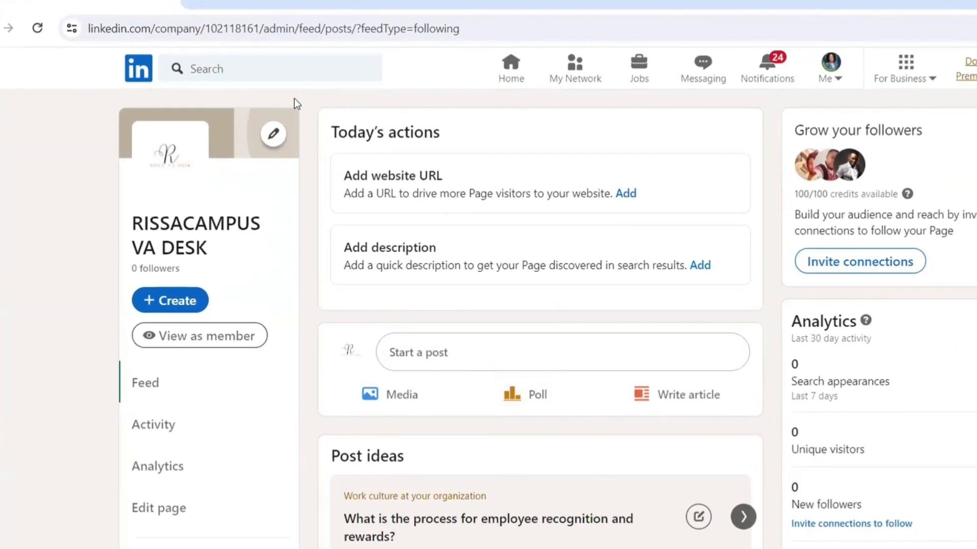
{"action": "left_click", "coordinate": [274, 136]}
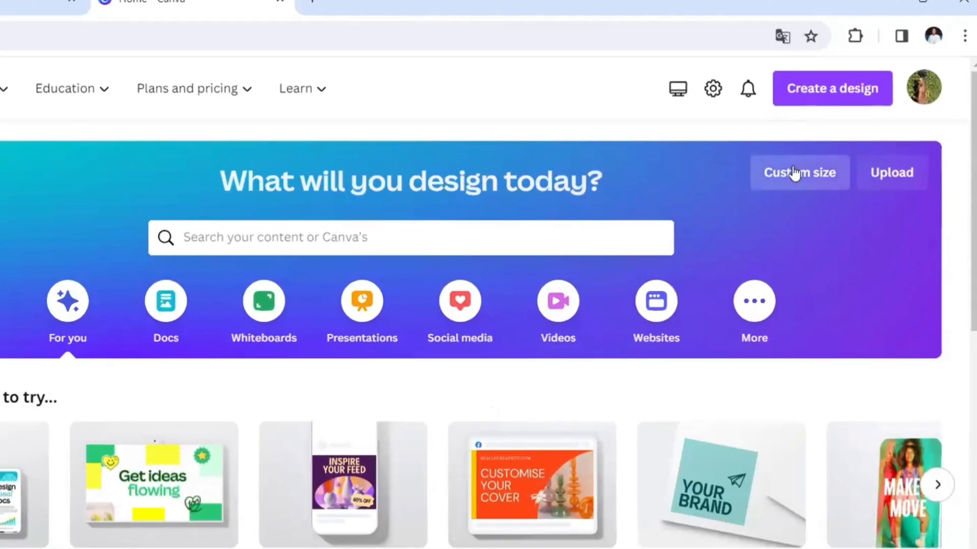
- Create a blank custom-size Canva design of 1128 × 191 px
{"action": "left_click", "coordinate": [795, 174]}
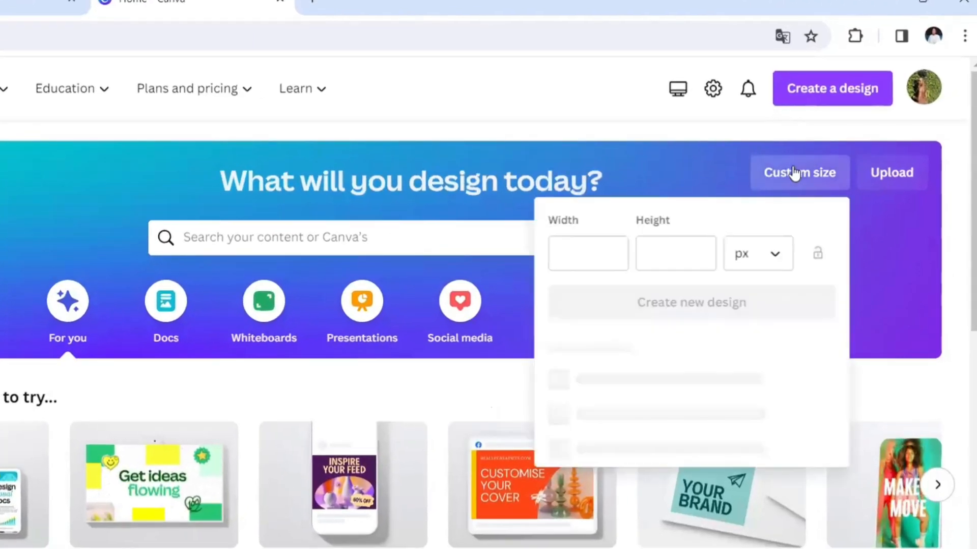
{"action": "left_click", "coordinate": [767, 260]}
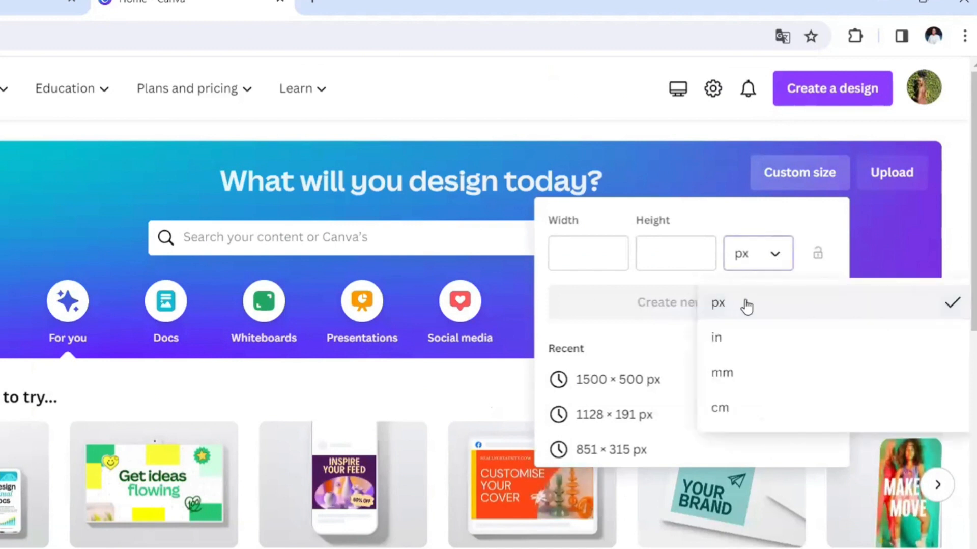
{"action": "left_click", "coordinate": [746, 305]}
{"action": "left_click", "coordinate": [606, 262]}
{"action": "type", "text": "1128"}
{"action": "left_click", "coordinate": [654, 258]}
{"action": "type", "text": "1"}
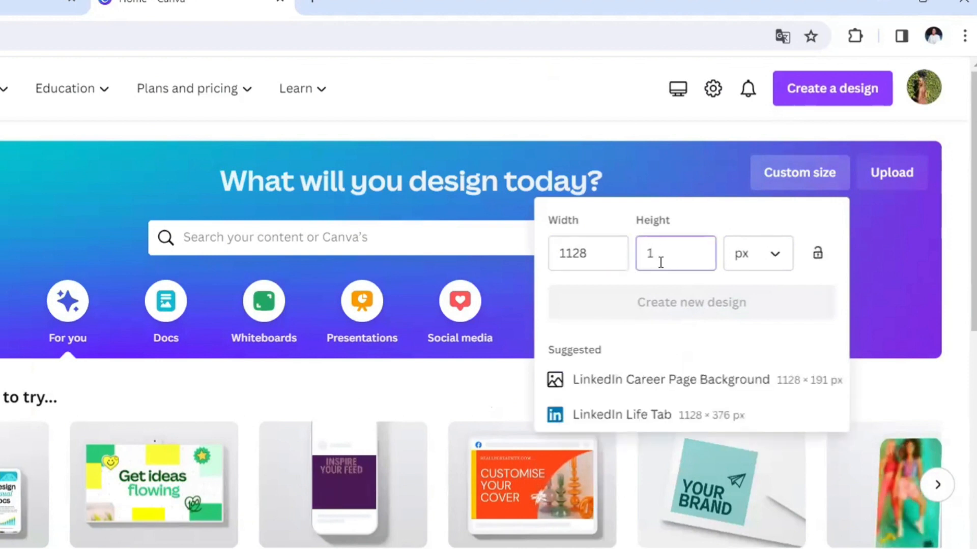
{"action": "type", "text": "91"}
{"action": "left_click", "coordinate": [657, 304]}
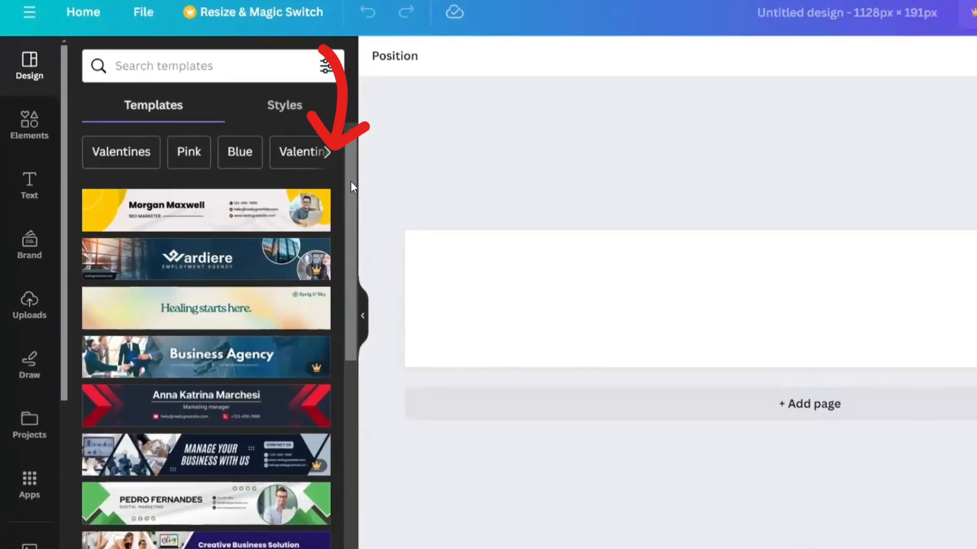
- Apply the White Minimalist Personal LinkedIn Banner template and reposition its black title pill
{"action": "left_click_drag", "start_coordinate": [352, 187], "coordinate": [350, 423]}
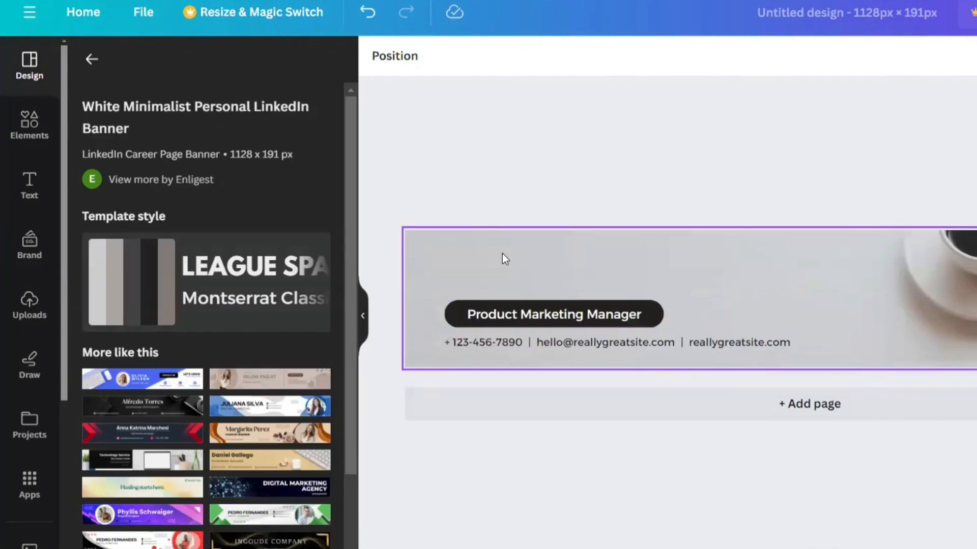
{"action": "left_click", "coordinate": [924, 300]}
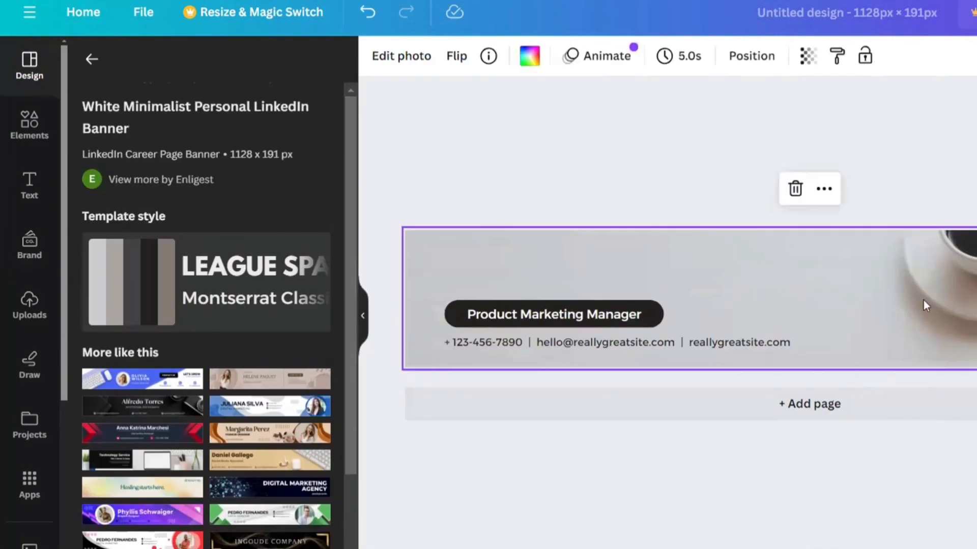
{"action": "left_click", "coordinate": [623, 318]}
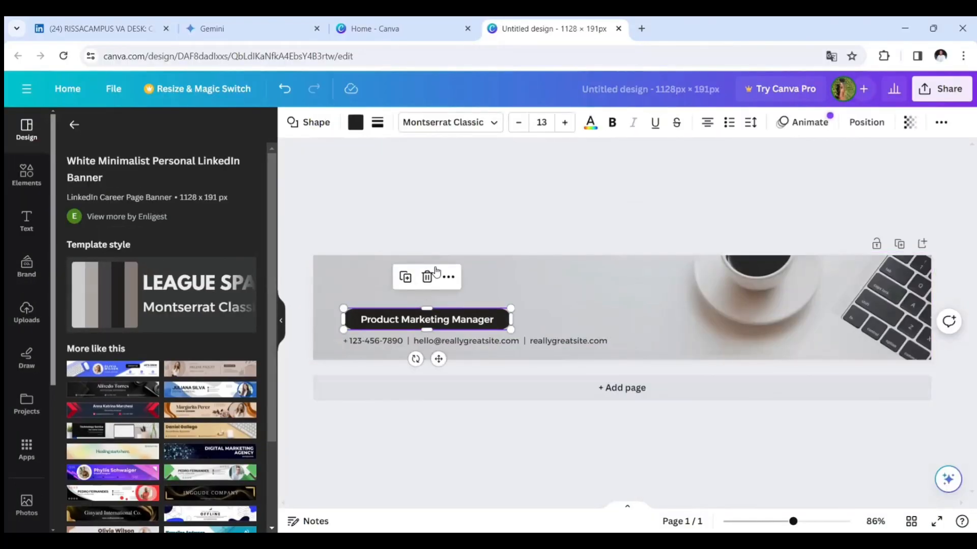
{"action": "left_click_drag", "start_coordinate": [432, 323], "coordinate": [589, 311]}
- Replace the contact line's e-mail and website text, then open the Share panel
{"action": "double_click", "coordinate": [515, 340]}
{"action": "left_click_drag", "start_coordinate": [529, 340], "coordinate": [414, 340]}
{"action": "key", "text": "BackSpace"}
{"action": "left_click_drag", "start_coordinate": [494, 340], "coordinate": [417, 337]}
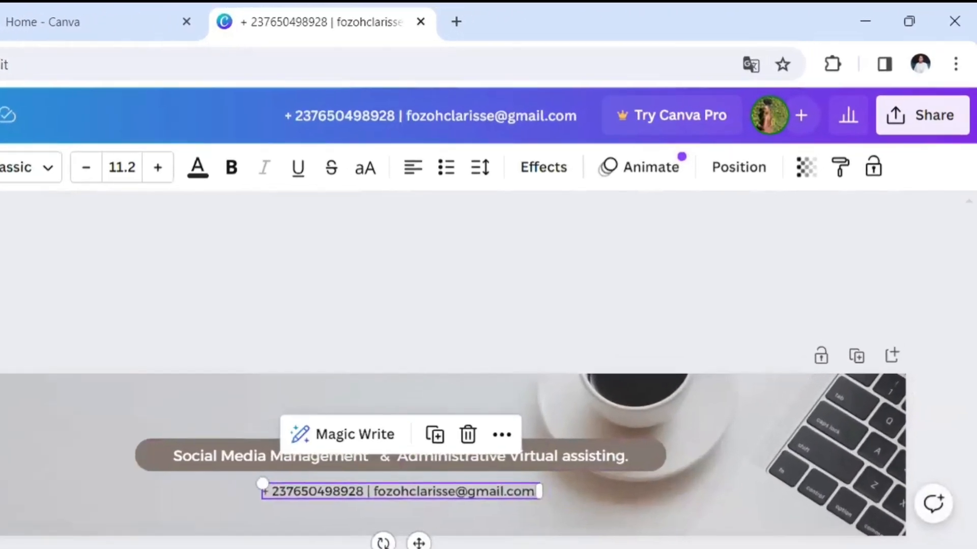
{"action": "left_click", "coordinate": [915, 116]}
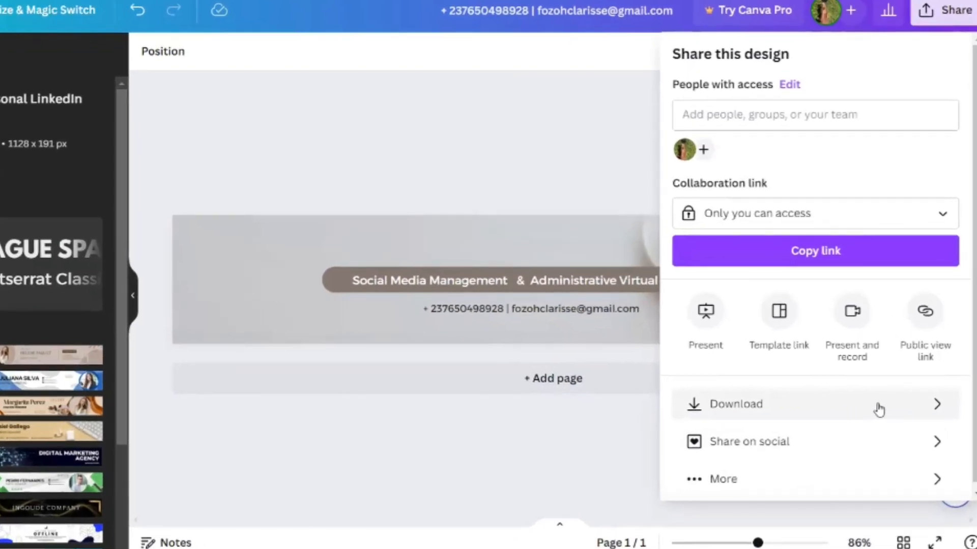
- Download the banner as a PNG file and check the downloads list
{"action": "left_click", "coordinate": [879, 407]}
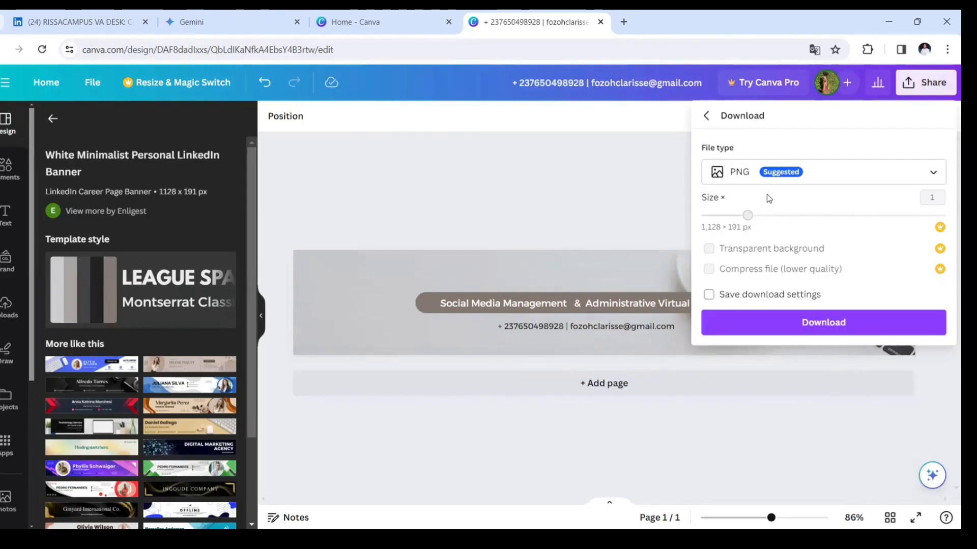
{"action": "left_click", "coordinate": [850, 323]}
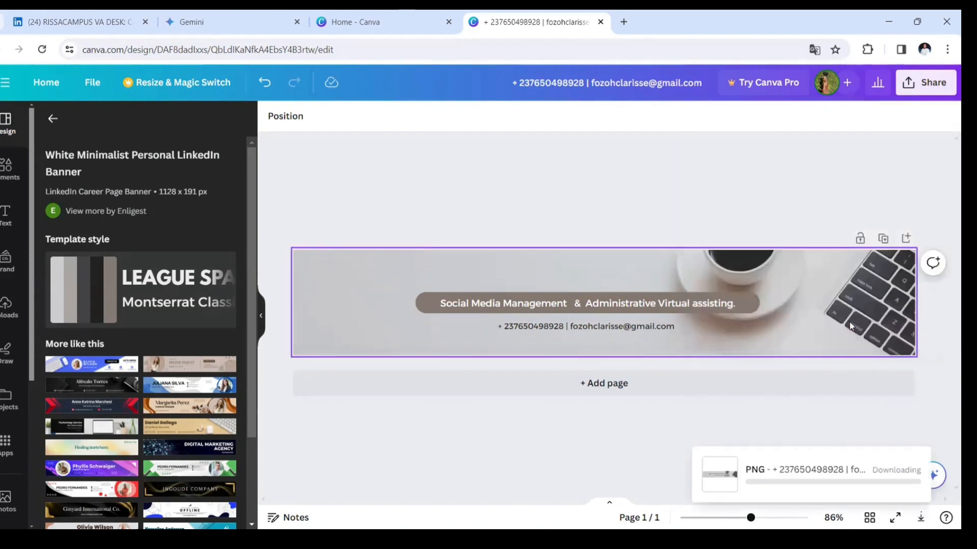
{"action": "left_click", "coordinate": [879, 50]}
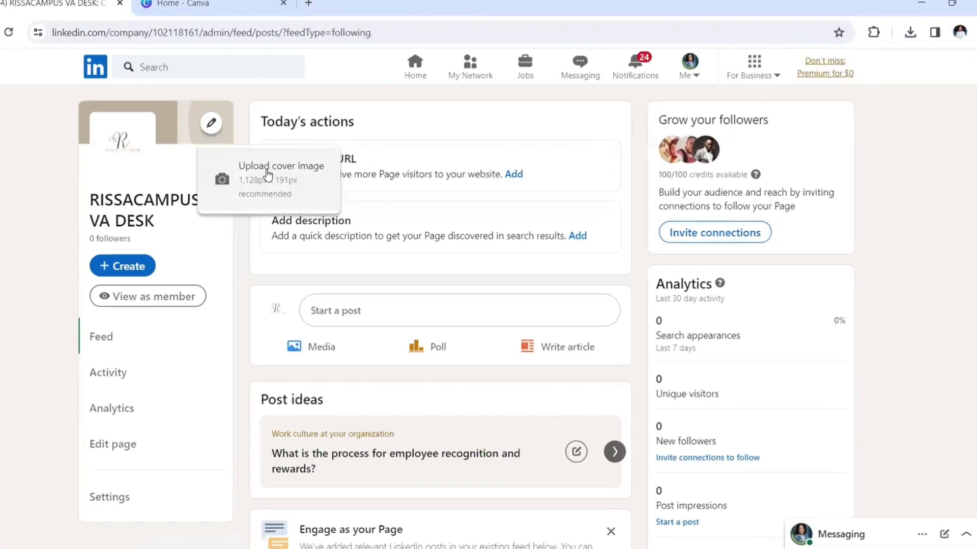
- Upload the downloaded banner PNG as the cover and zoom it to 1.2
{"action": "left_click", "coordinate": [258, 170]}
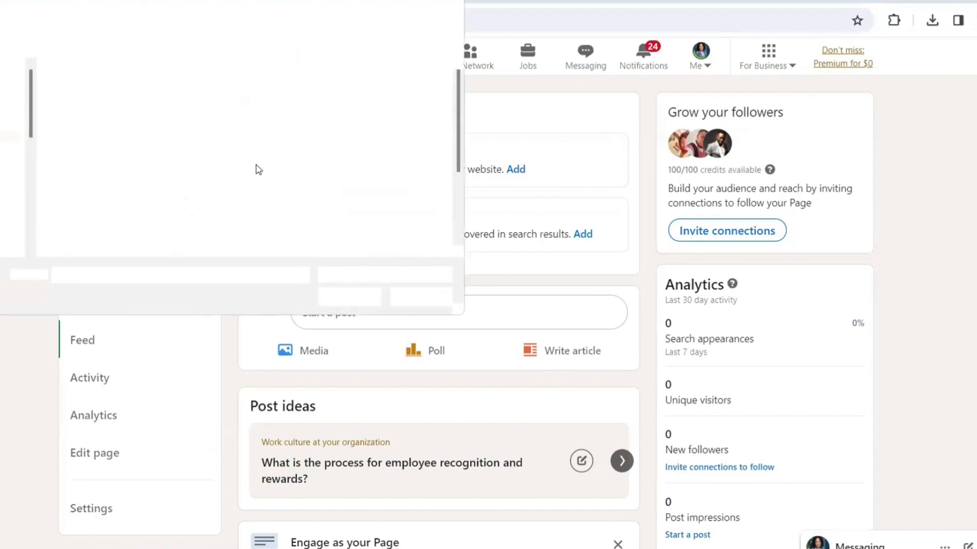
{"action": "left_click", "coordinate": [409, 204]}
{"action": "left_click", "coordinate": [351, 299]}
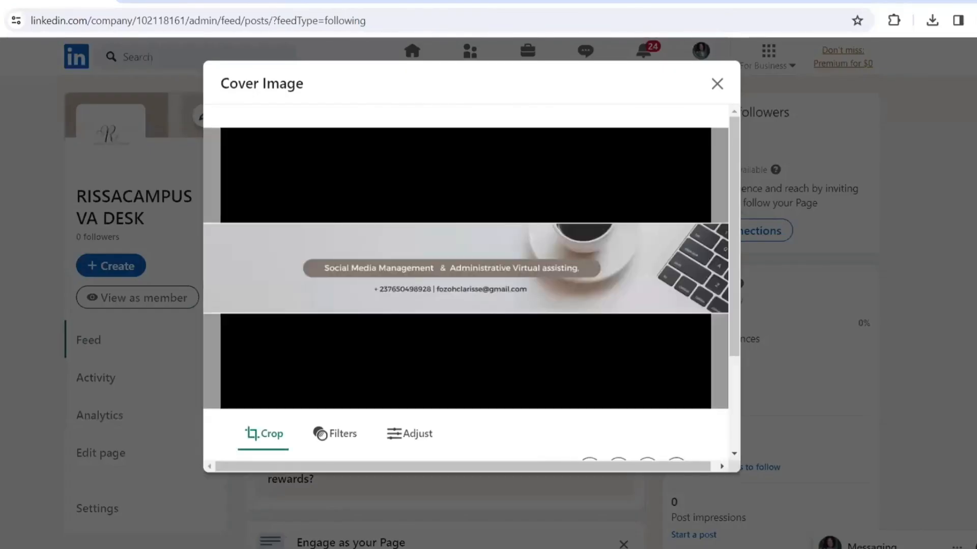
{"action": "left_click_drag", "start_coordinate": [736, 170], "coordinate": [734, 250]}
{"action": "left_click_drag", "start_coordinate": [264, 407], "coordinate": [283, 412]}
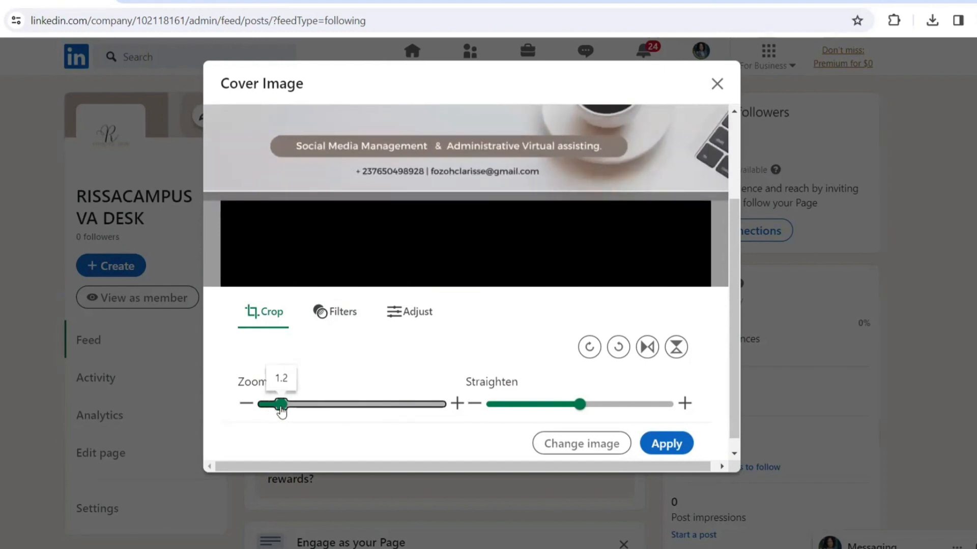
- Preview the Spotlight, Prime, Edge and Luminate filters, settling on Edge
{"action": "left_click", "coordinate": [342, 316]}
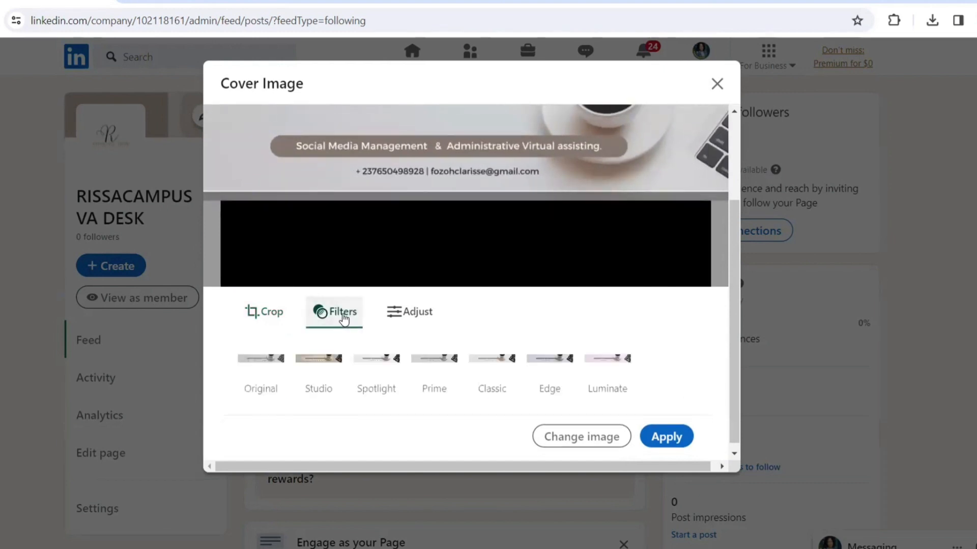
{"action": "left_click", "coordinate": [382, 360]}
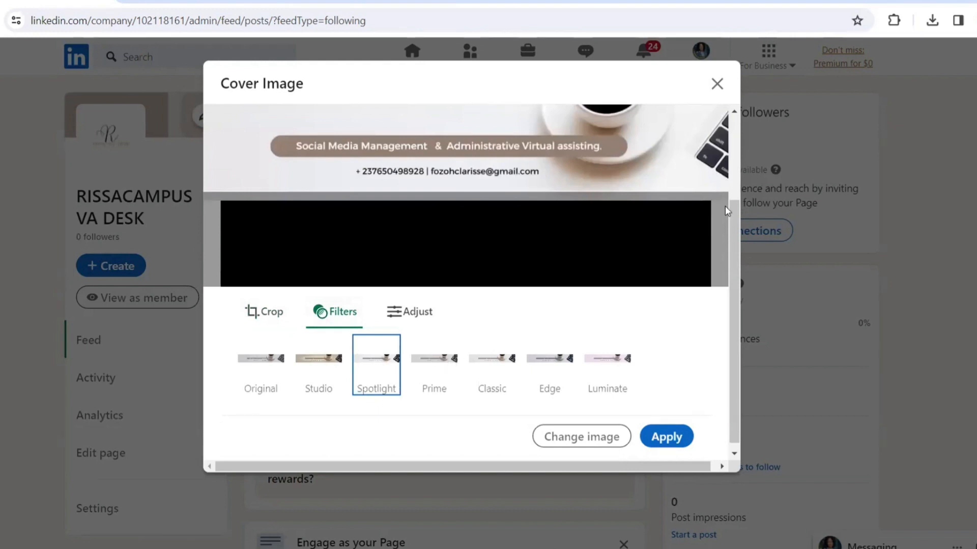
{"action": "scroll", "coordinate": [737, 206], "scroll_direction": "up", "scroll_amount": 1}
{"action": "scroll", "coordinate": [740, 206], "scroll_direction": "up", "scroll_amount": 1}
{"action": "left_click", "coordinate": [439, 390]}
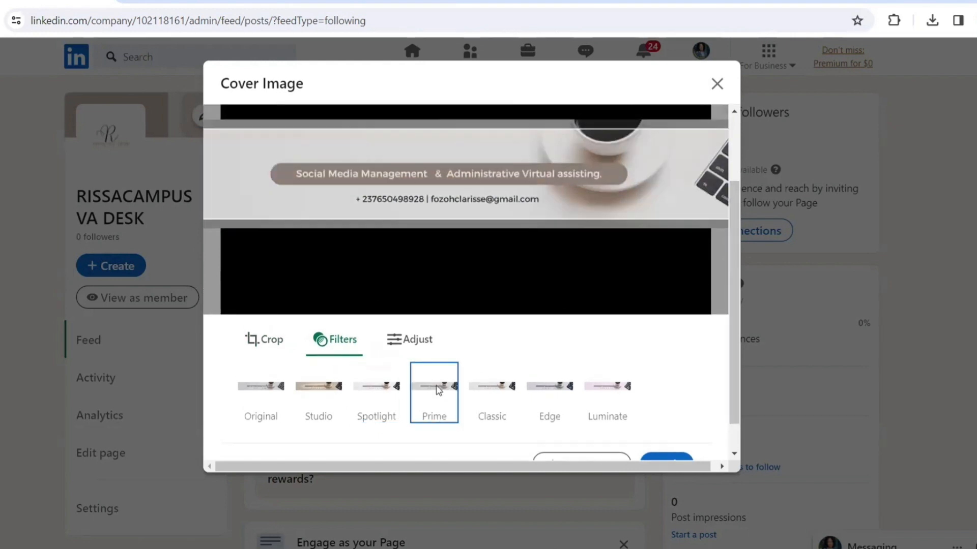
{"action": "left_click", "coordinate": [559, 390]}
{"action": "left_click", "coordinate": [598, 398]}
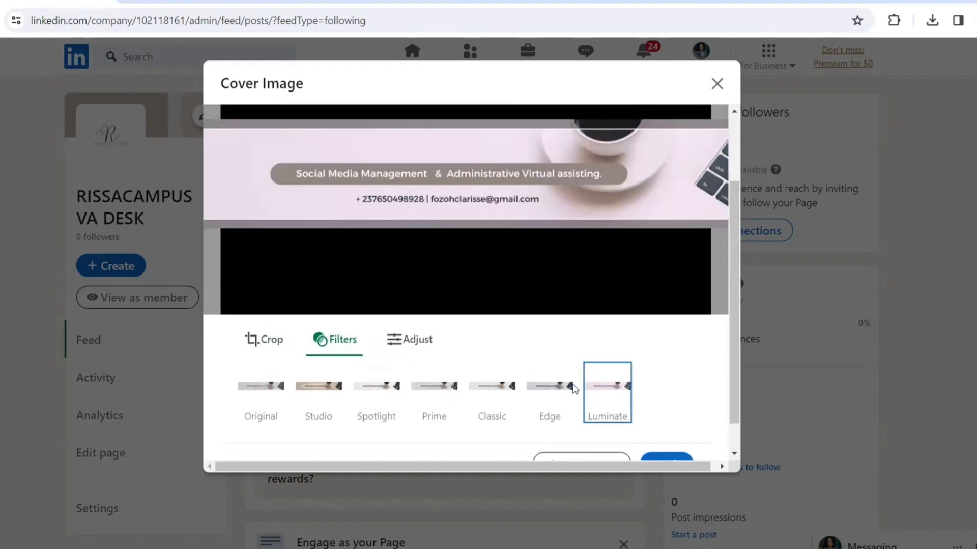
{"action": "left_click", "coordinate": [566, 386]}
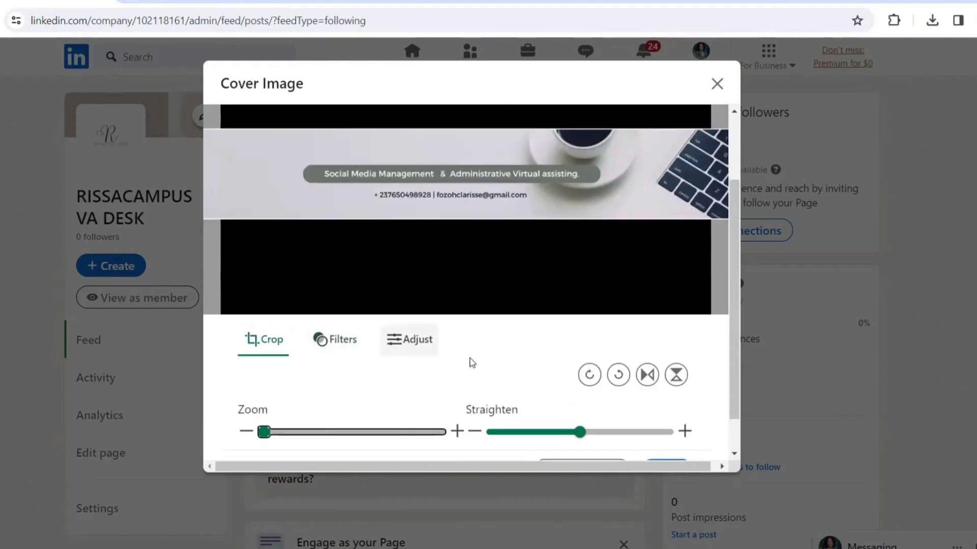
- Adjust the cover's brightness, contrast, saturation and vignette, then apply and save it
{"action": "left_click", "coordinate": [431, 343]}
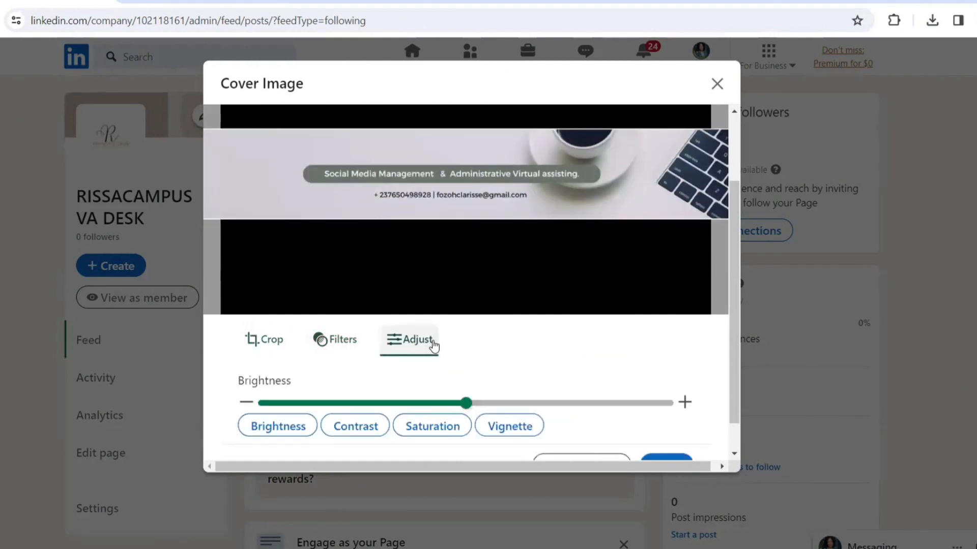
{"action": "mouse_move", "coordinate": [468, 407]}
{"action": "left_mouse_down"}
{"action": "mouse_move", "coordinate": [506, 404]}
{"action": "mouse_move", "coordinate": [424, 405]}
{"action": "mouse_move", "coordinate": [519, 403]}
{"action": "mouse_move", "coordinate": [481, 402]}
{"action": "left_mouse_up"}
{"action": "left_click", "coordinate": [355, 427]}
{"action": "left_click", "coordinate": [467, 425]}
{"action": "left_click", "coordinate": [507, 428]}
{"action": "scroll", "coordinate": [481, 402], "scroll_direction": "down", "scroll_amount": 1}
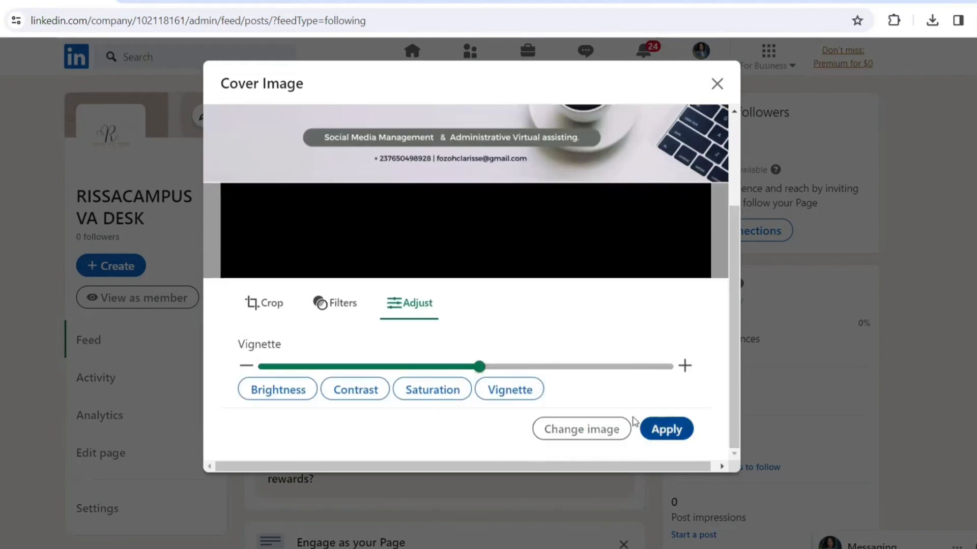
{"action": "left_click", "coordinate": [675, 431]}
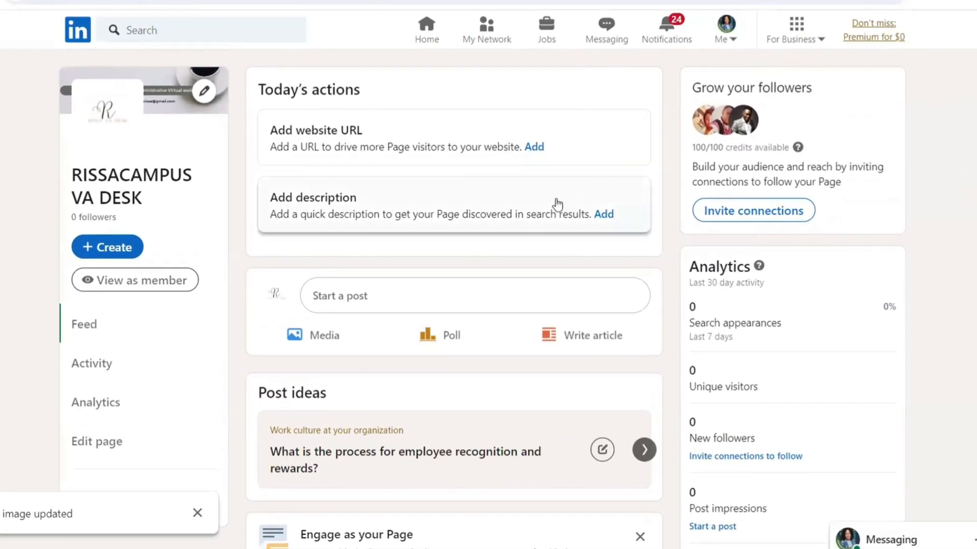
- Open the page description editor and ask Gemini for a social media management agency LinkedIn description
{"action": "left_click", "coordinate": [604, 215]}
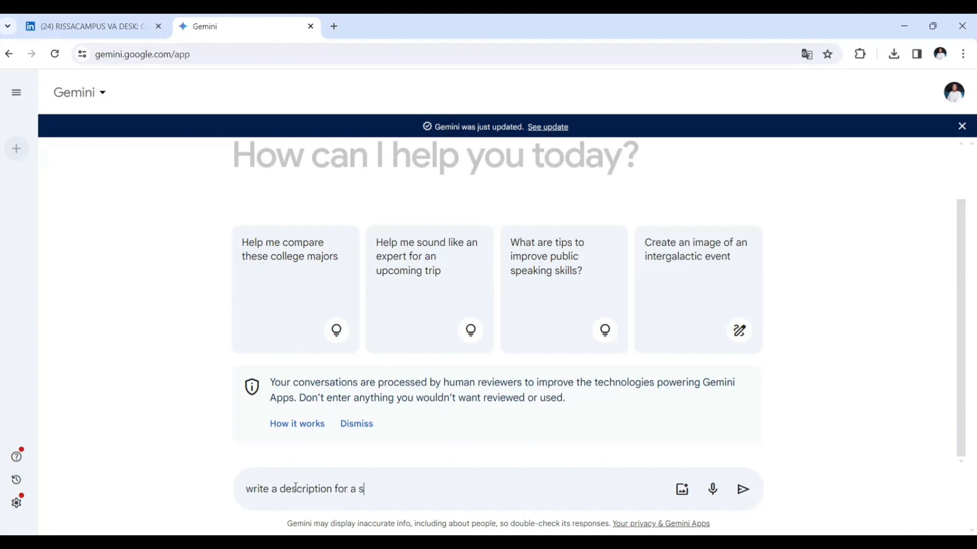
{"action": "type", "text": "ocial media management agency"}
{"action": "left_click", "coordinate": [280, 489]}
- Ask Gemini for LinkedIn page descriptions and select the Option 3 description text
{"action": "type", "text": "linkdln page"}
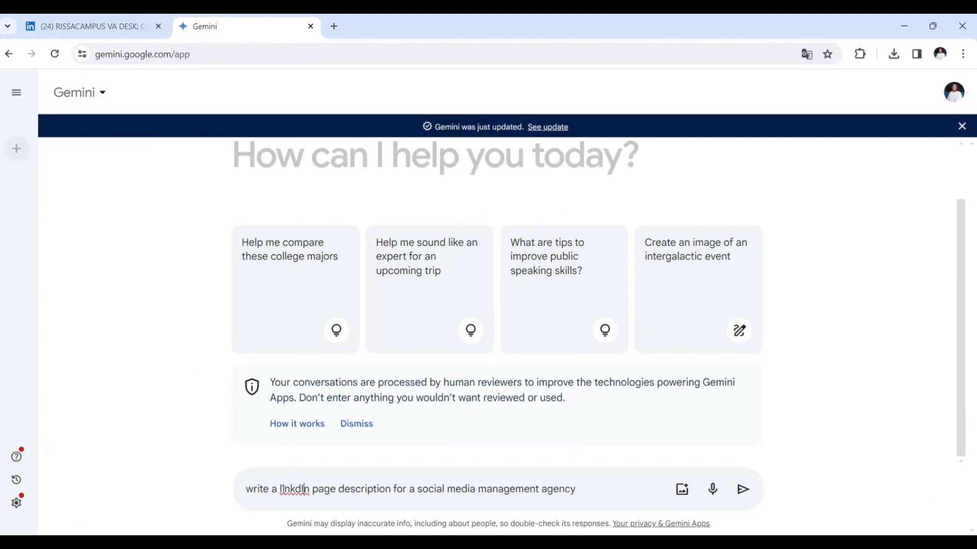
{"action": "key", "text": "Return"}
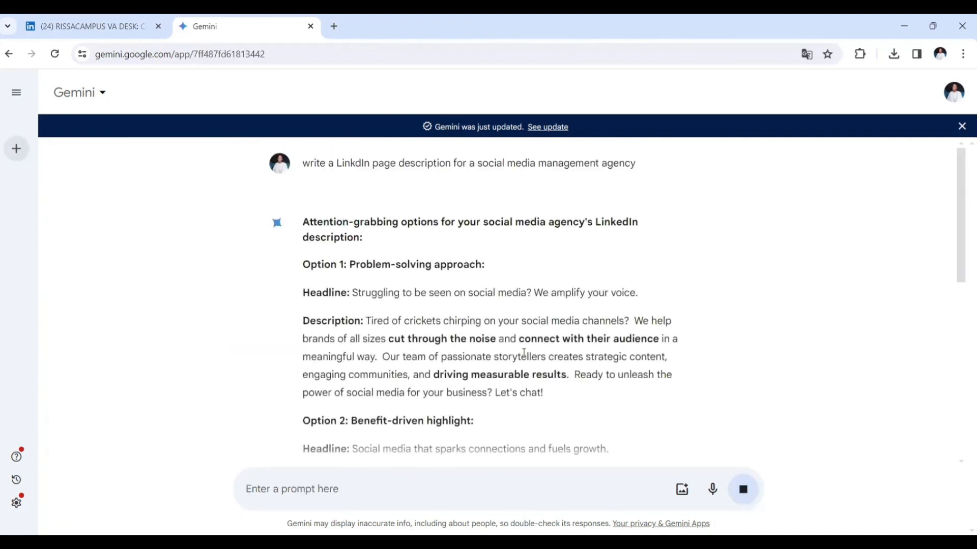
{"action": "left_click_drag", "start_coordinate": [961, 209], "coordinate": [961, 225]}
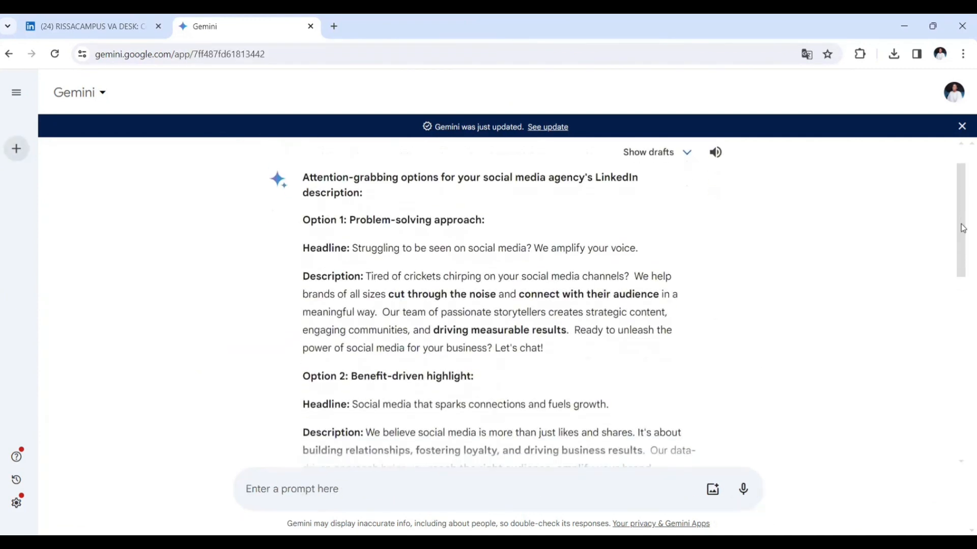
{"action": "scroll", "coordinate": [962, 229], "scroll_direction": "down", "scroll_amount": 6}
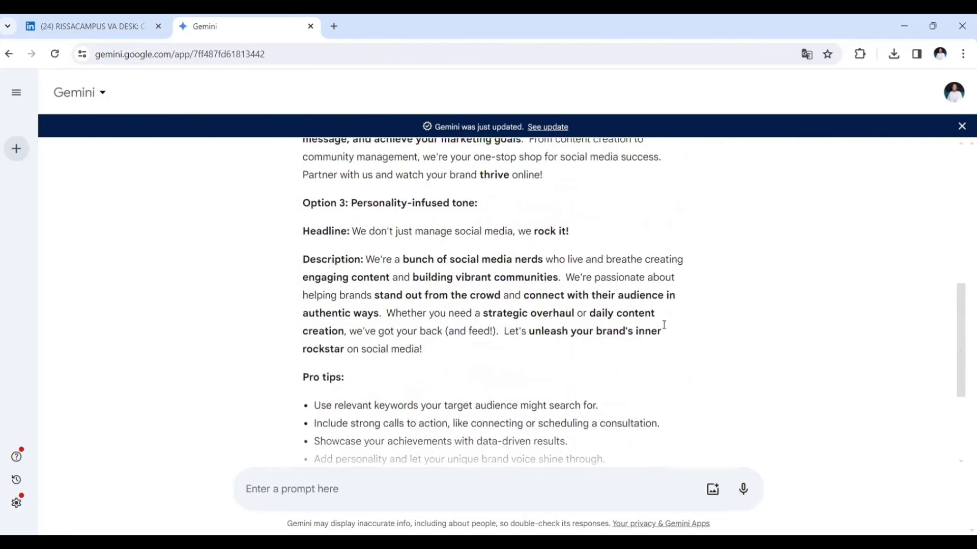
{"action": "left_click_drag", "start_coordinate": [366, 260], "coordinate": [423, 349]}
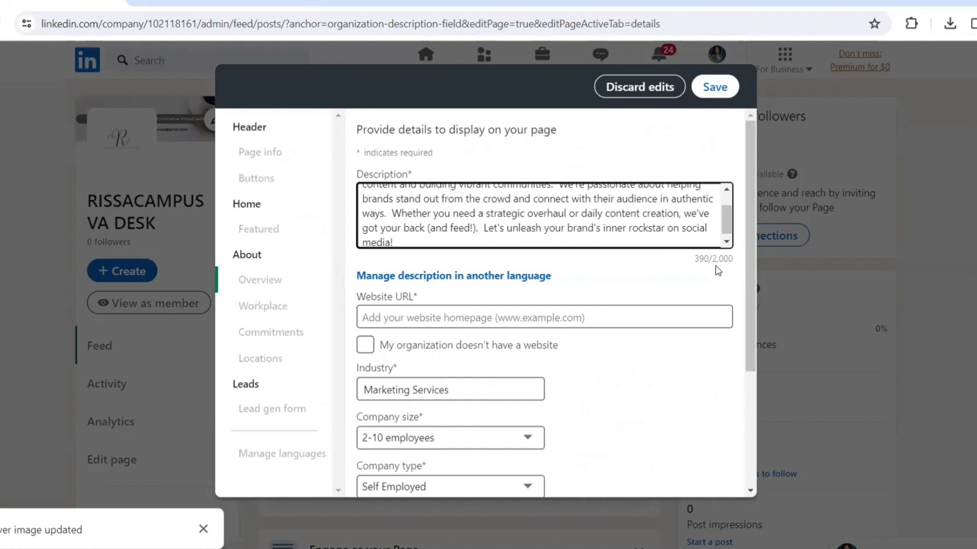
- Paste the Option 3 description, enter the company phone number and set year founded to 2022
{"action": "left_click_drag", "start_coordinate": [747, 206], "coordinate": [751, 326]}
{"action": "left_click", "coordinate": [406, 352]}
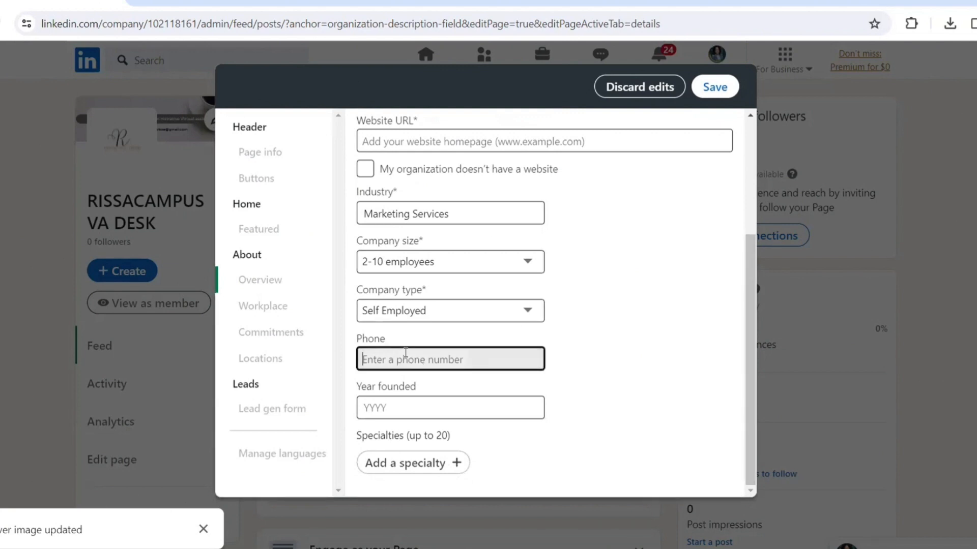
{"action": "type", "text": "2"}
{"action": "key", "text": "BackSpace"}
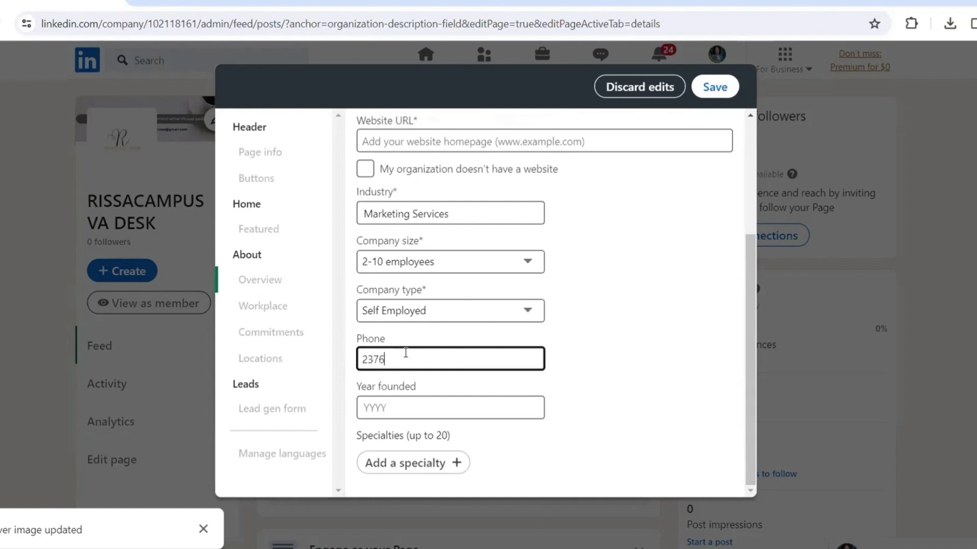
{"action": "key", "text": "Tab"}
{"action": "type", "text": "2022"}
- Add specialties Brand building, Facebook marketing, LinkdIn marketing, Video editing and Content creation
{"action": "left_click", "coordinate": [422, 472]}
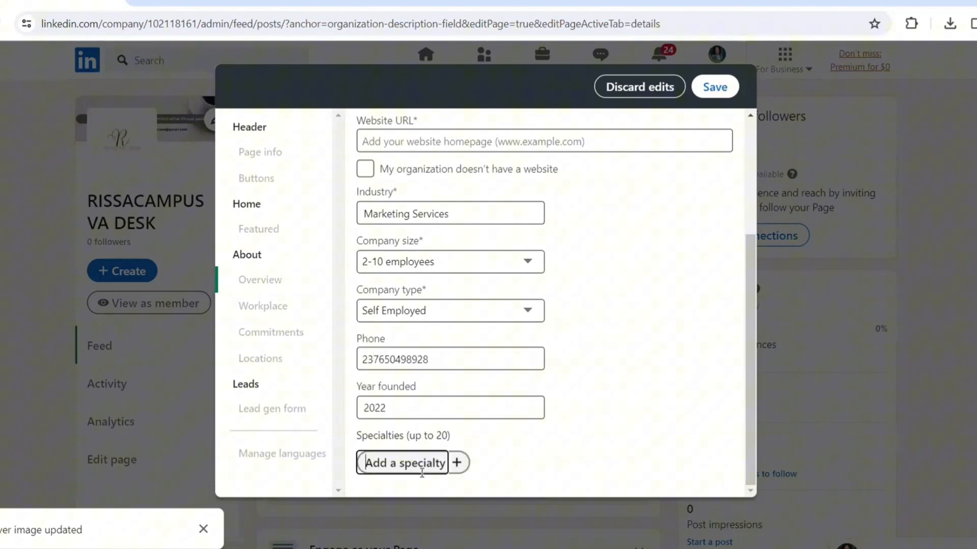
{"action": "type", "text": "B"}
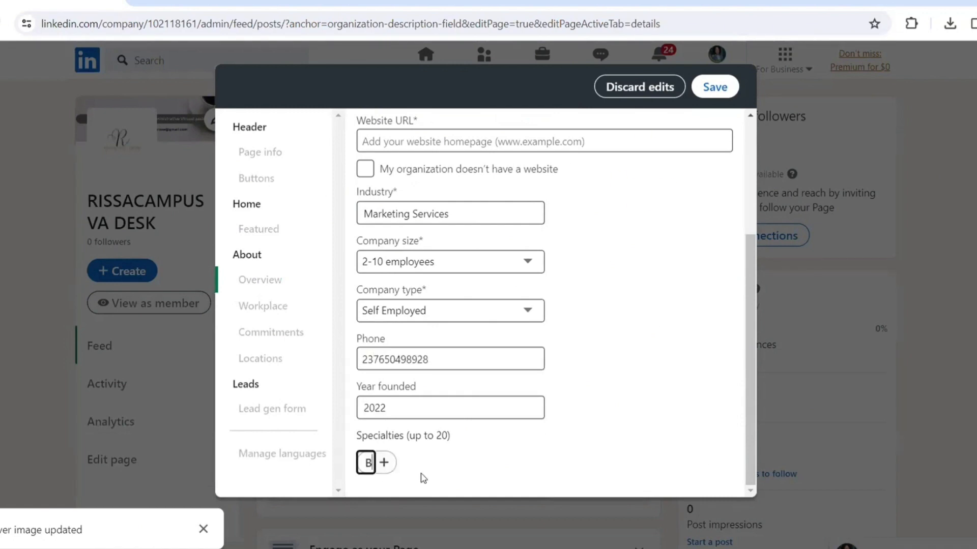
{"action": "type", "text": "rand building"}
{"action": "key", "text": "Return"}
{"action": "type", "text": "Social"}
{"action": "key", "text": "BackSpace"}
{"action": "key", "text": "BackSpace"}
{"action": "key", "text": "BackSpace"}
{"action": "key", "text": "BackSpace"}
{"action": "key", "text": "BackSpace"}
{"action": "key", "text": "BackSpace"}
{"action": "type", "text": "Facebook marketing"}
{"action": "key", "text": "Return"}
{"action": "type", "text": "LinkdIn marketing"}
{"action": "key", "text": "Return"}
{"action": "type", "text": "Video editing"}
{"action": "key", "text": "Return"}
{"action": "type", "text": "Content creation"}
- Add the specialties Graphic design, Brand auditing and Internet Research
{"action": "key", "text": "Return"}
{"action": "type", "text": "Graphic design"}
{"action": "key", "text": "Return"}
{"action": "type", "text": "Brand auditing r"}
{"action": "key", "text": "BackSpace"}
{"action": "type", "text": "Research"}
{"action": "left_click", "coordinate": [596, 463]}
{"action": "type", "text": "Internet"}
{"action": "left_click_drag", "start_coordinate": [754, 357], "coordinate": [763, 99]}
- Copy the Facebook page address web.facebook.com/RissaVAdesk/ from the browser address bar
{"action": "left_click", "coordinate": [707, 91]}
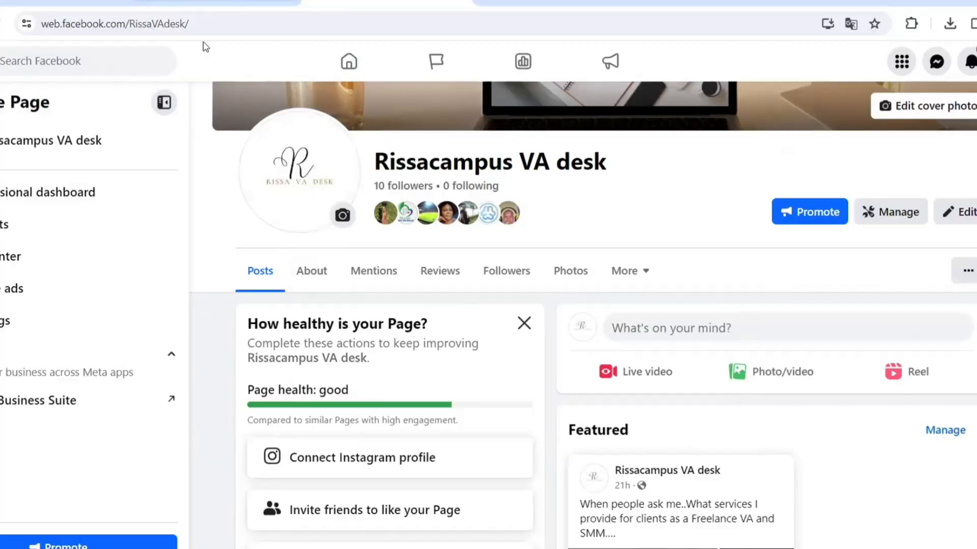
{"action": "left_click_drag", "start_coordinate": [192, 23], "coordinate": [40, 26]}
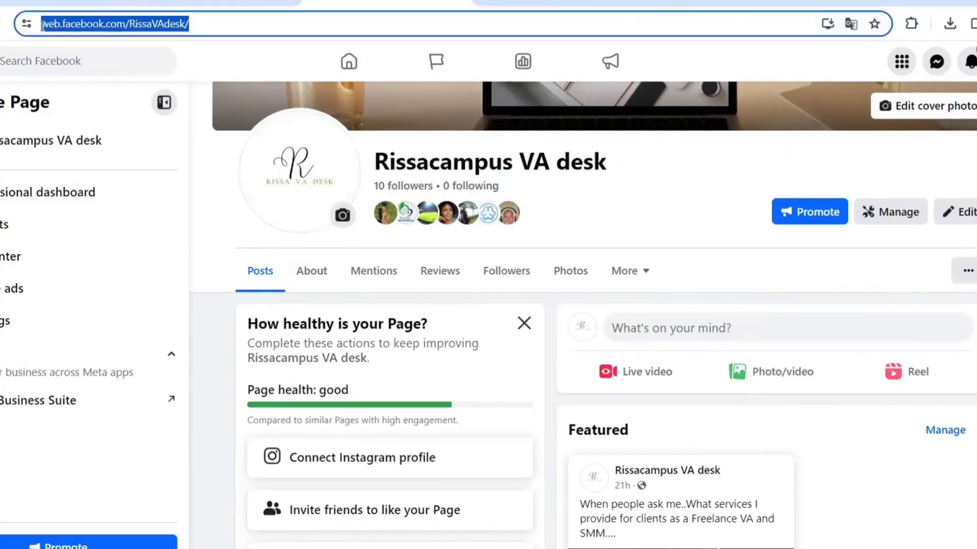
{"action": "right_click", "coordinate": [78, 26]}
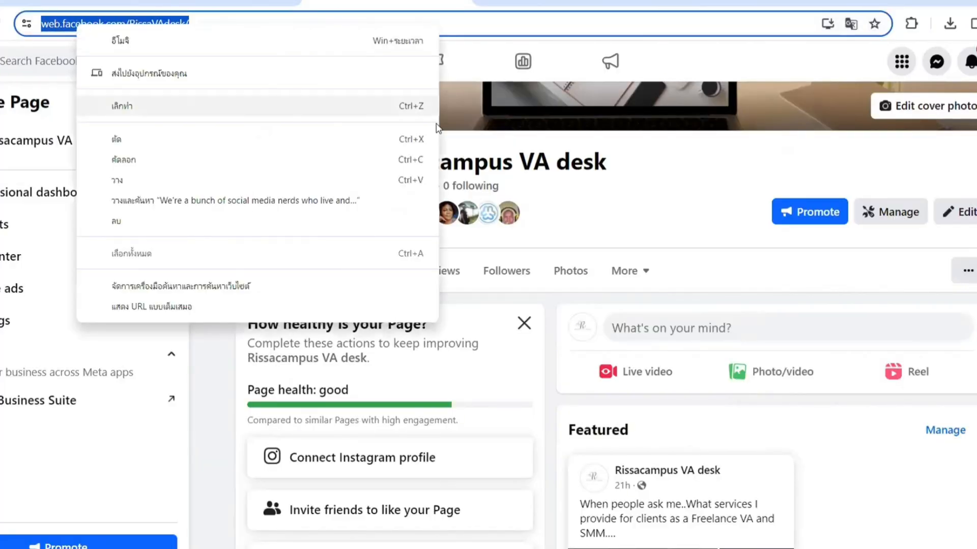
{"action": "left_click", "coordinate": [411, 160]}
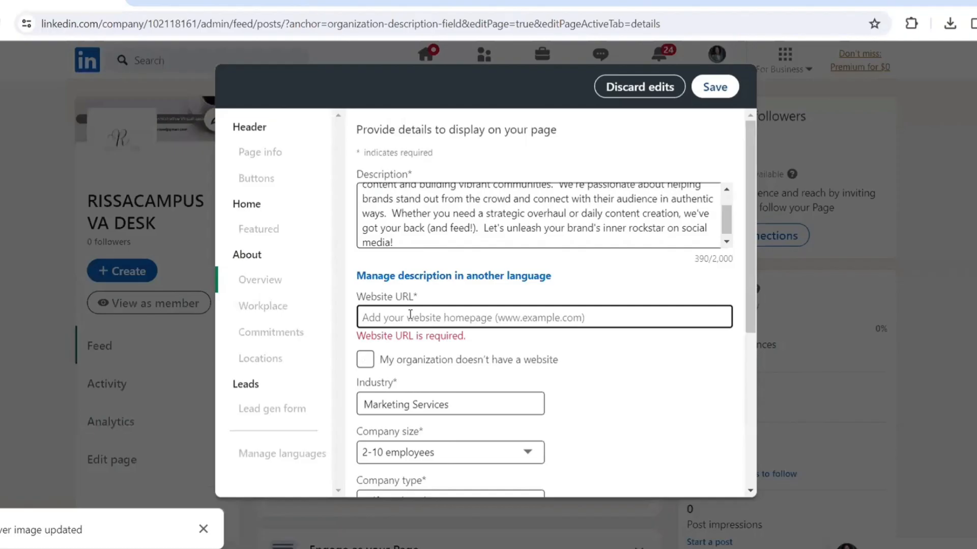
{"action": "left_click", "coordinate": [408, 315]}
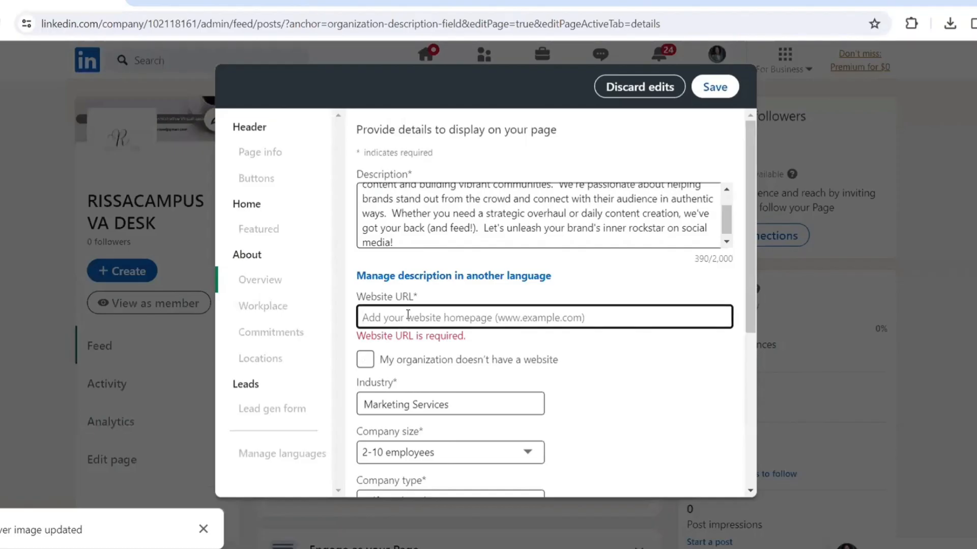
{"action": "key", "text": "ctrl+v"}
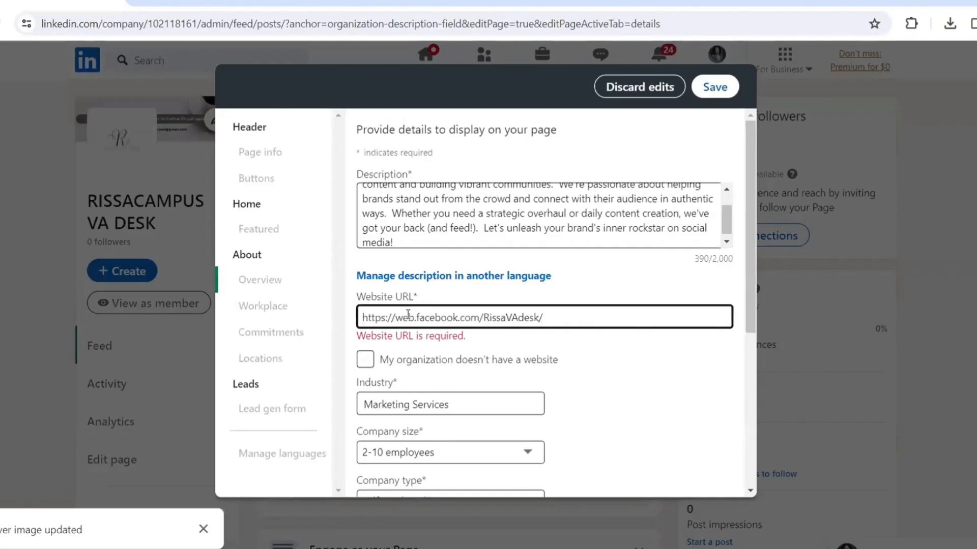
{"action": "left_click", "coordinate": [724, 87]}
{"action": "left_click_drag", "start_coordinate": [755, 312], "coordinate": [751, 182]}
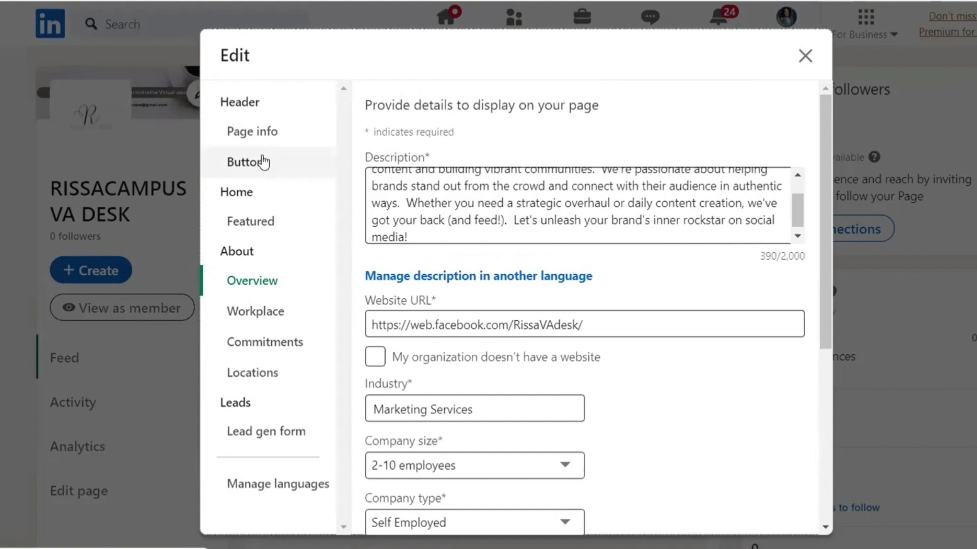
- In Buttons, switch on the custom button and name it Contact us
{"action": "left_click", "coordinate": [246, 163]}
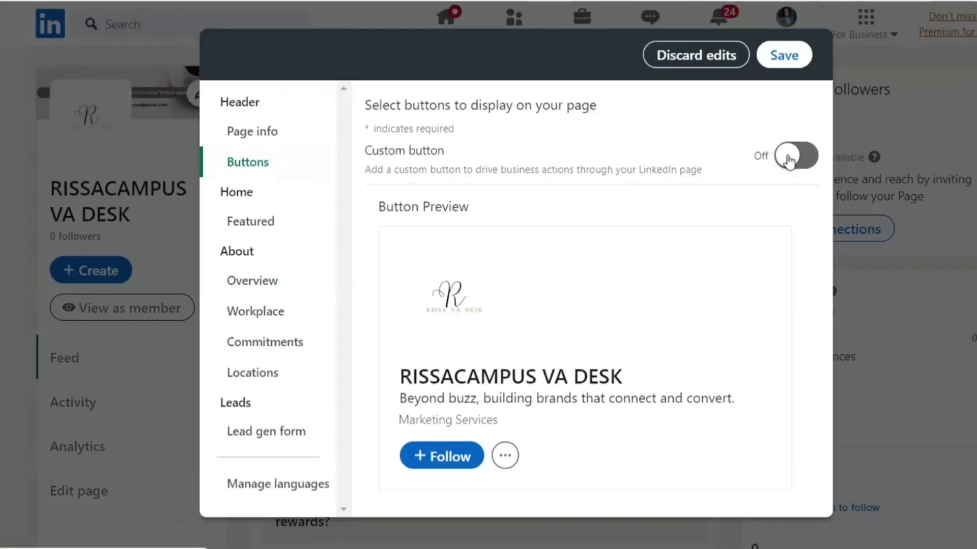
{"action": "left_click", "coordinate": [872, 135]}
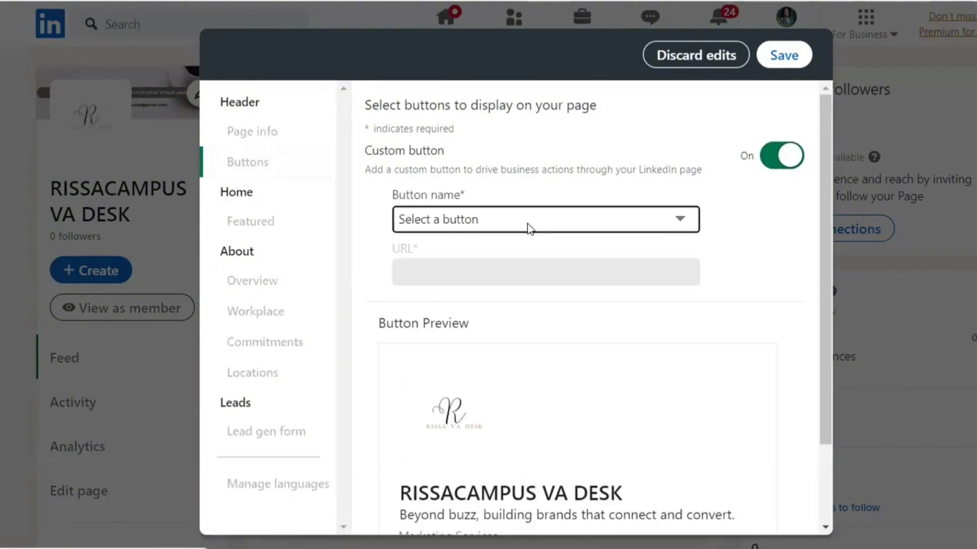
{"action": "left_click", "coordinate": [680, 219]}
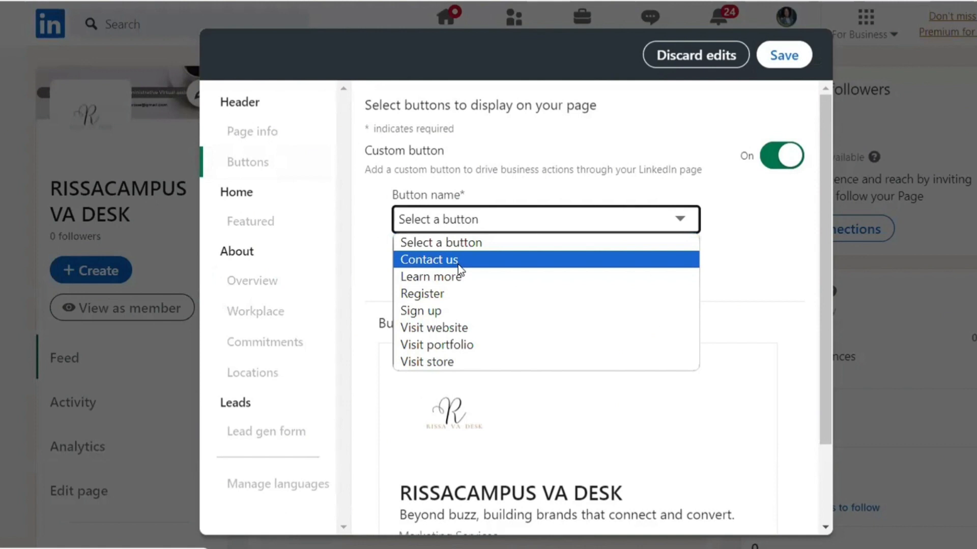
{"action": "left_click", "coordinate": [457, 260]}
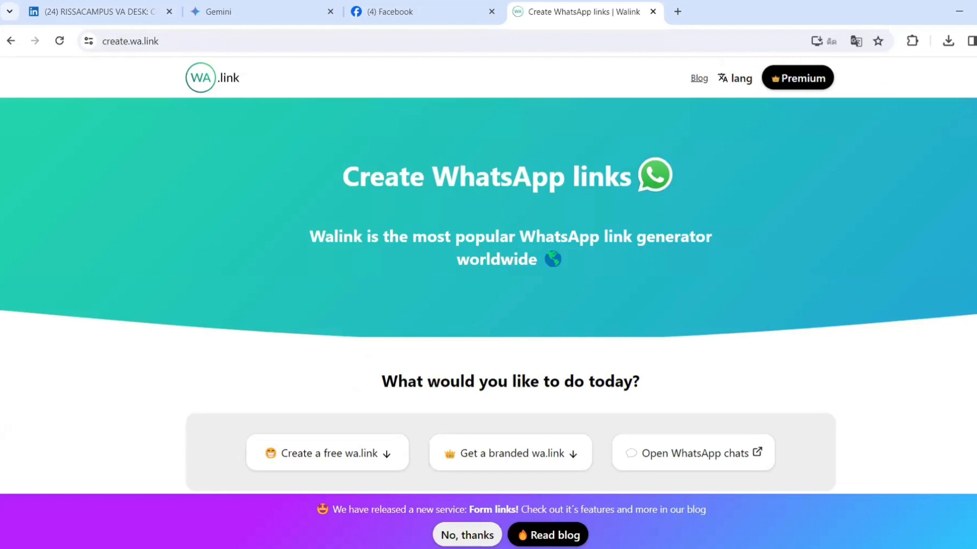
- Scroll down the wa.link site and jump to the 'Create a free wa.link' form
{"action": "scroll", "coordinate": [488, 274], "scroll_direction": "down", "scroll_amount": 3}
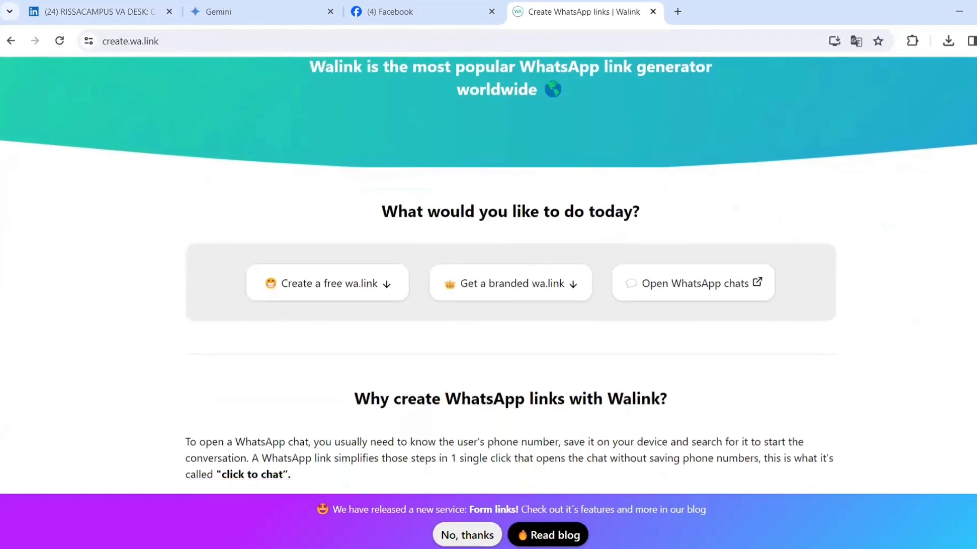
{"action": "scroll", "coordinate": [550, 309], "scroll_direction": "down", "scroll_amount": 1}
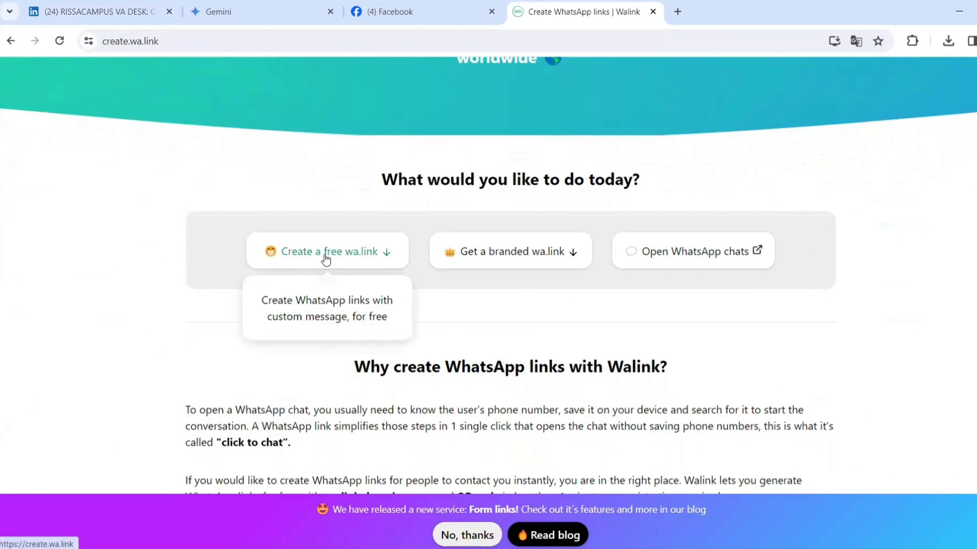
{"action": "left_click", "coordinate": [325, 258]}
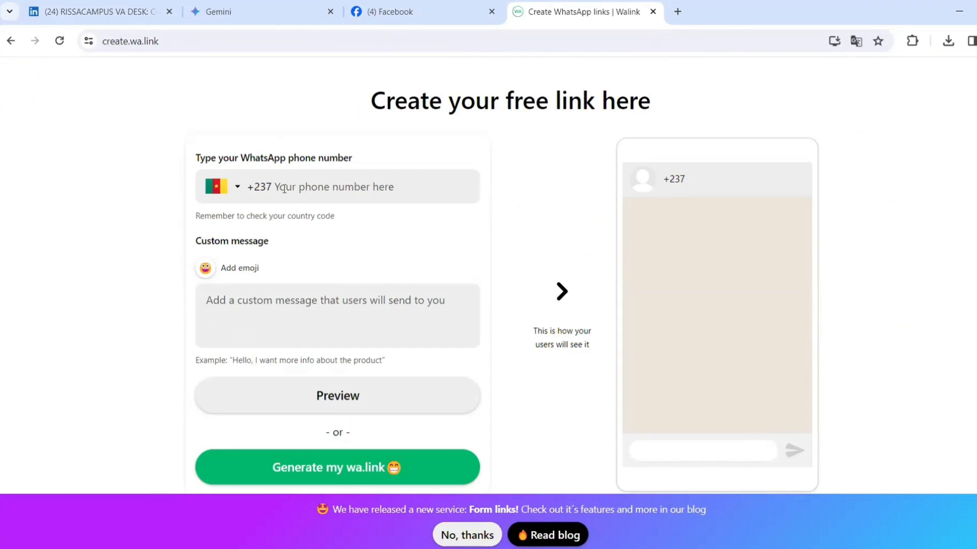
- Generate a wa.link with Cameroon +237, the business number and a Rissacampus VA Desk greeting, then copy it
{"action": "left_click", "coordinate": [240, 189]}
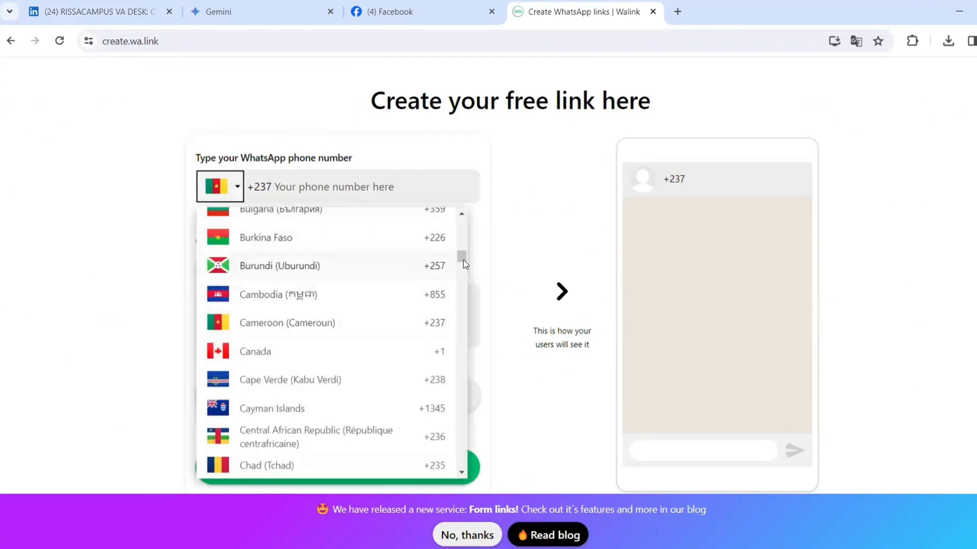
{"action": "left_click_drag", "start_coordinate": [461, 257], "coordinate": [458, 232]}
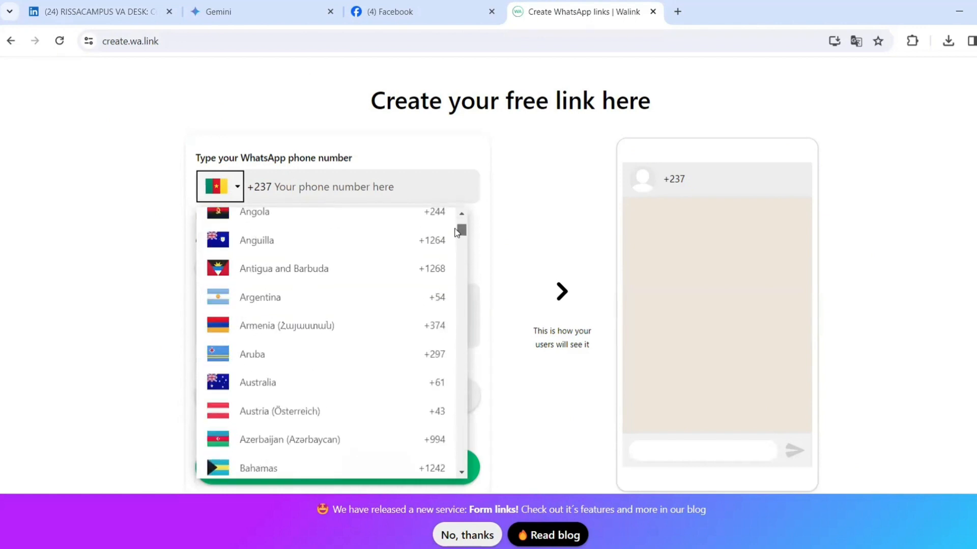
{"action": "left_click", "coordinate": [286, 192]}
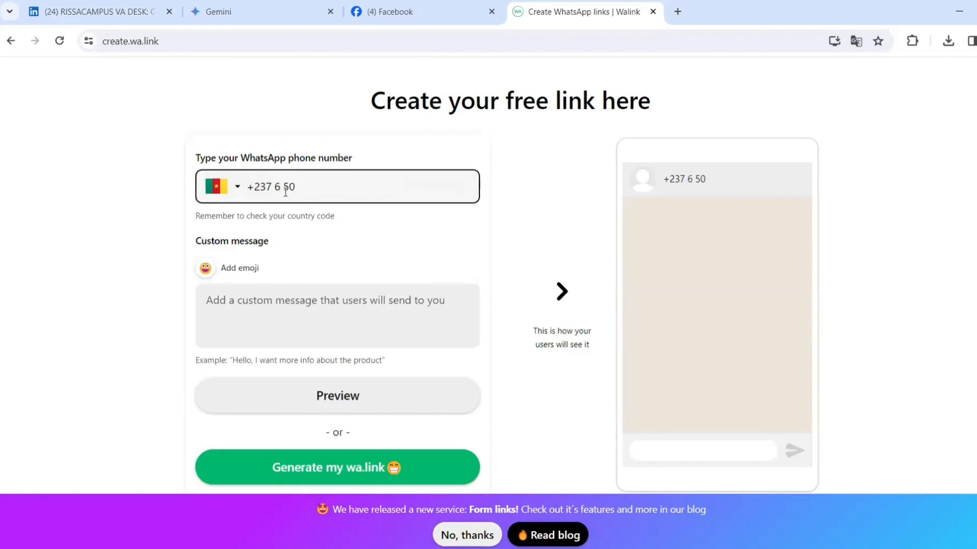
{"action": "left_click", "coordinate": [228, 305]}
{"action": "type", "text": "Hello, thanks for reaching out to Rissacampus VA D. "}
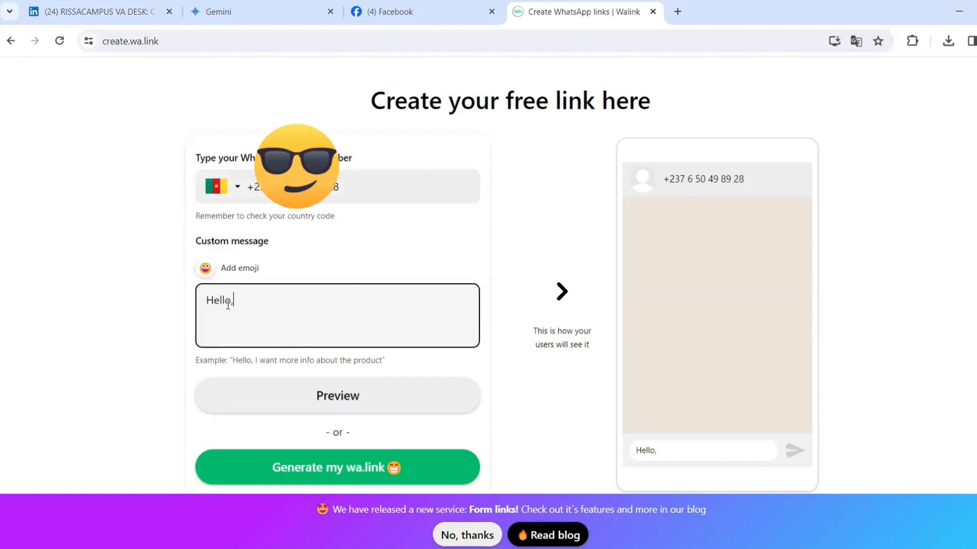
{"action": "type", "text": "How can we help you or your business?"}
{"action": "left_click", "coordinate": [348, 301]}
{"action": "type", "text": "to Rissacampus VA Desk."}
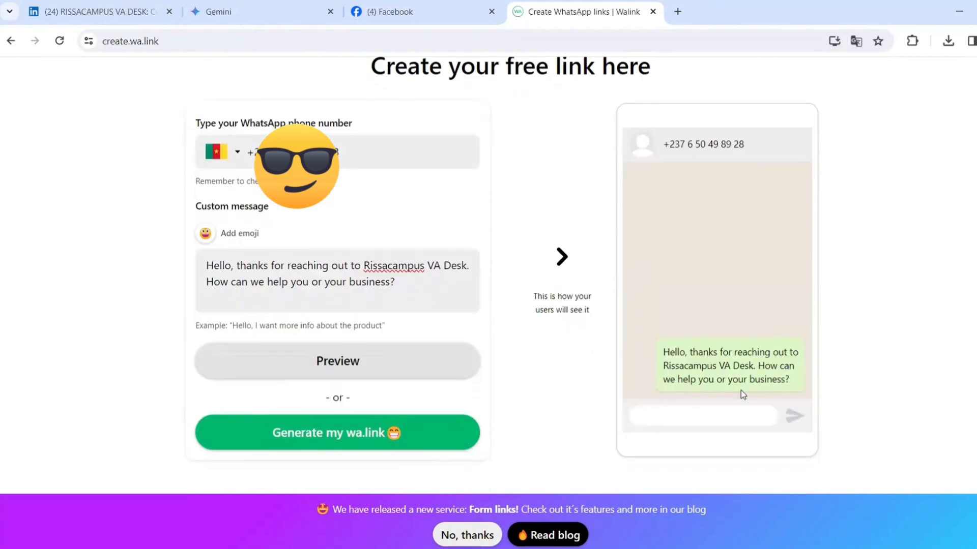
{"action": "left_click", "coordinate": [291, 441]}
{"action": "scroll", "coordinate": [856, 198], "scroll_direction": "down", "scroll_amount": 3}
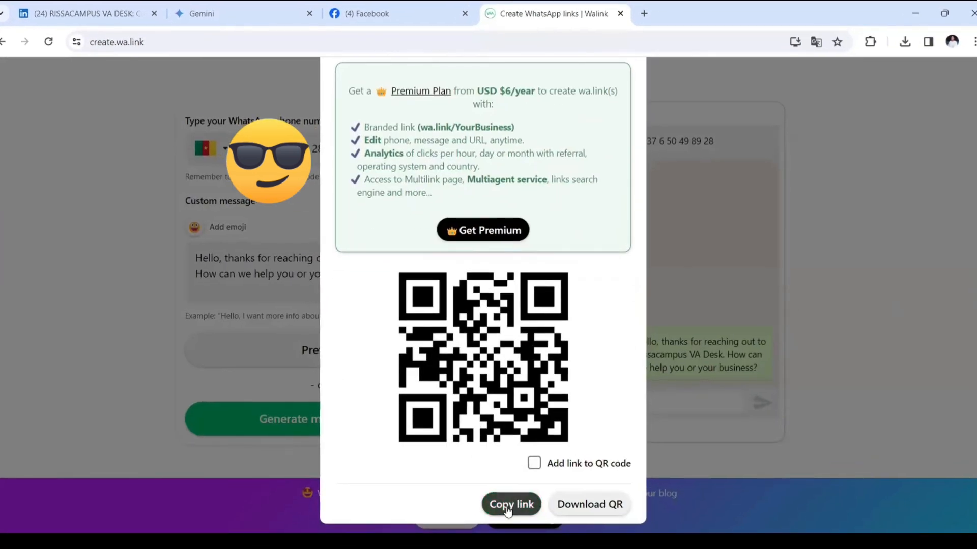
{"action": "left_click", "coordinate": [507, 509]}
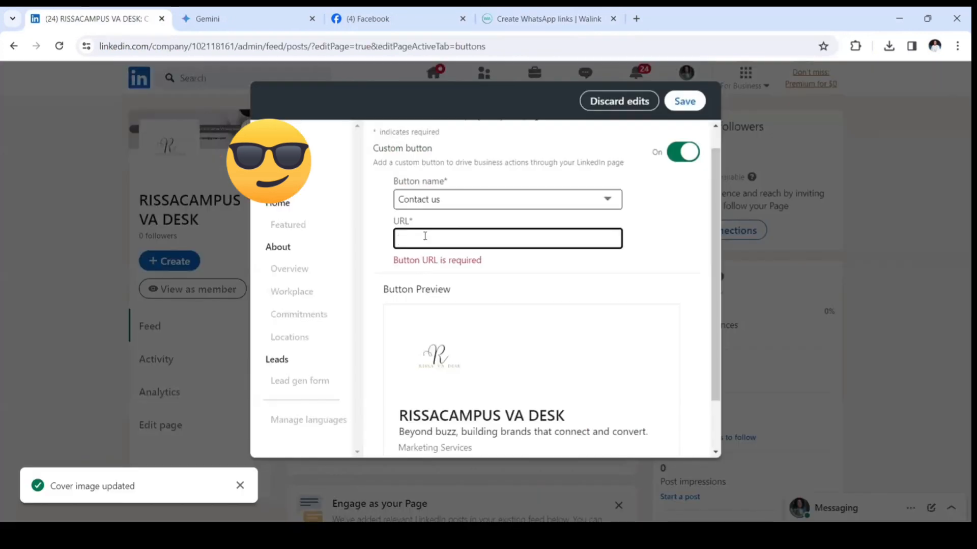
{"action": "key", "text": "ctrl+v"}
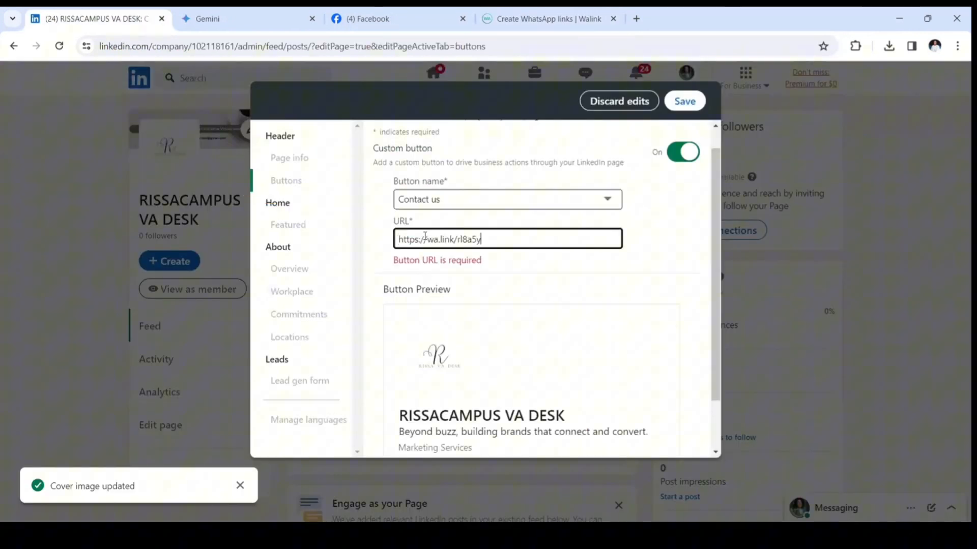
{"action": "mouse_move", "coordinate": [718, 211]}
{"action": "left_mouse_down"}
{"action": "mouse_move", "coordinate": [717, 222]}
{"action": "mouse_move", "coordinate": [717, 195]}
{"action": "left_mouse_up"}
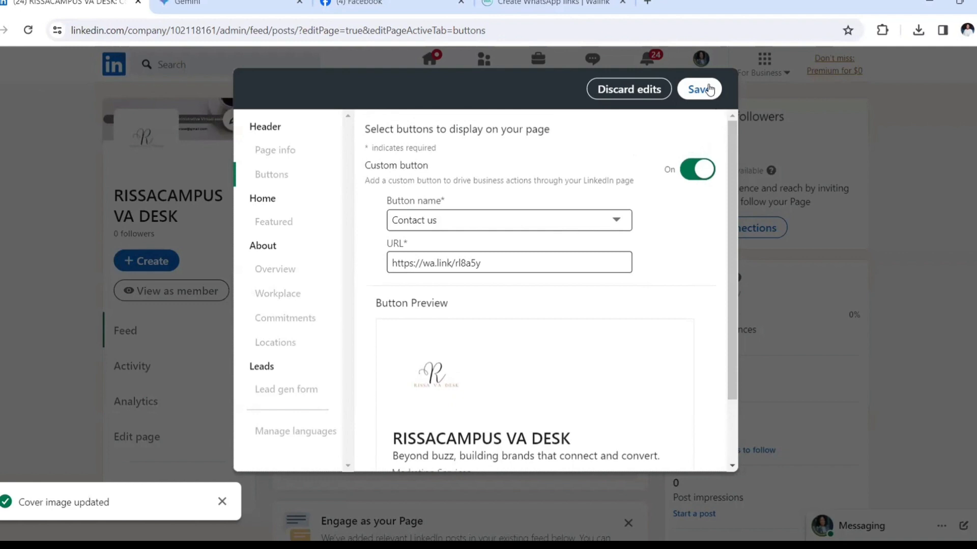
{"action": "left_click", "coordinate": [700, 90]}
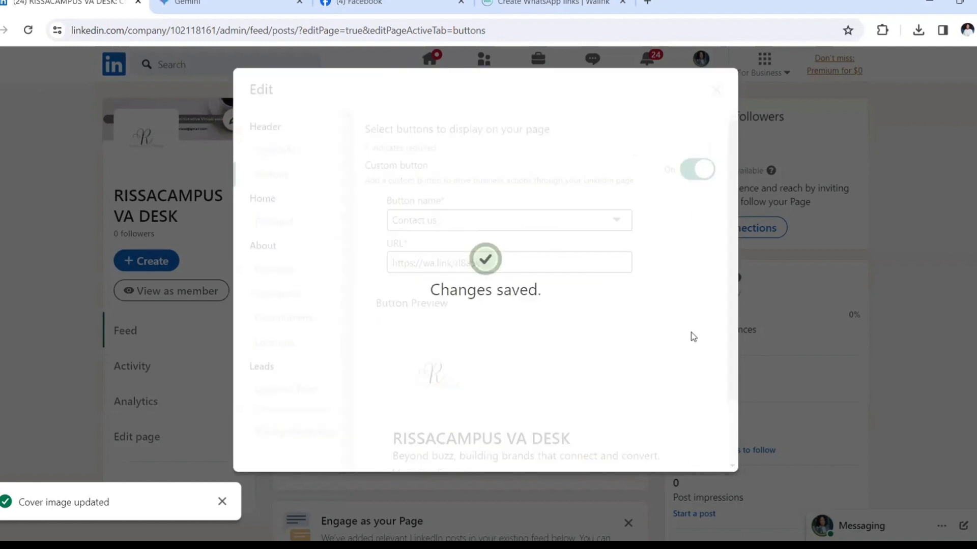
{"action": "left_click", "coordinate": [716, 90]}
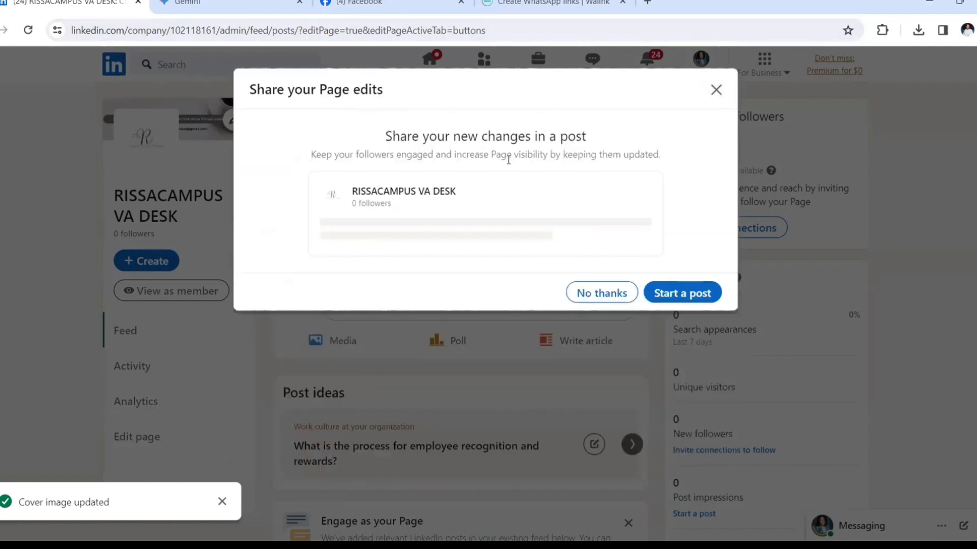
{"action": "left_click", "coordinate": [717, 91]}
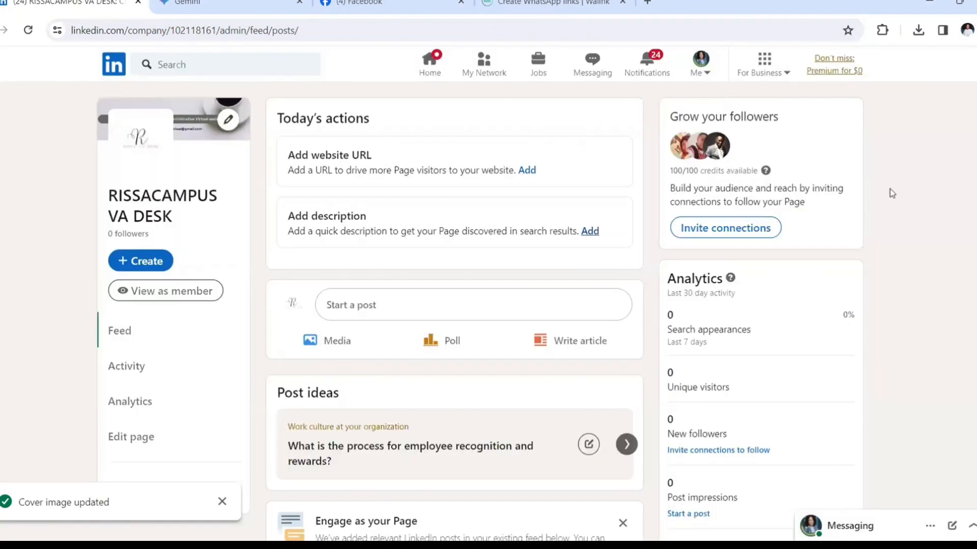
{"action": "scroll", "coordinate": [891, 194], "scroll_direction": "down", "scroll_amount": 3}
- View the page as a member and scroll through the About page to check Contact us and Overview
{"action": "left_click", "coordinate": [175, 150]}
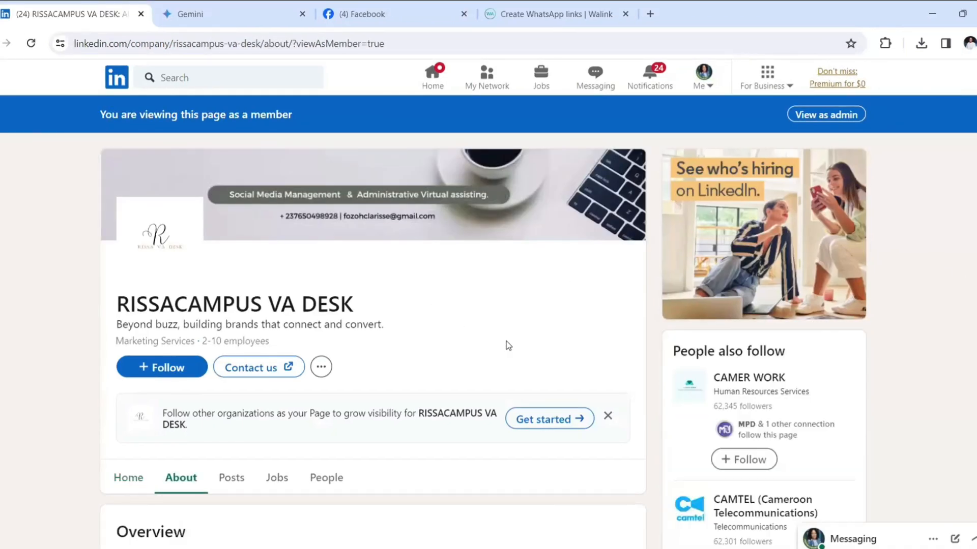
{"action": "scroll", "coordinate": [507, 345], "scroll_direction": "down", "scroll_amount": 4}
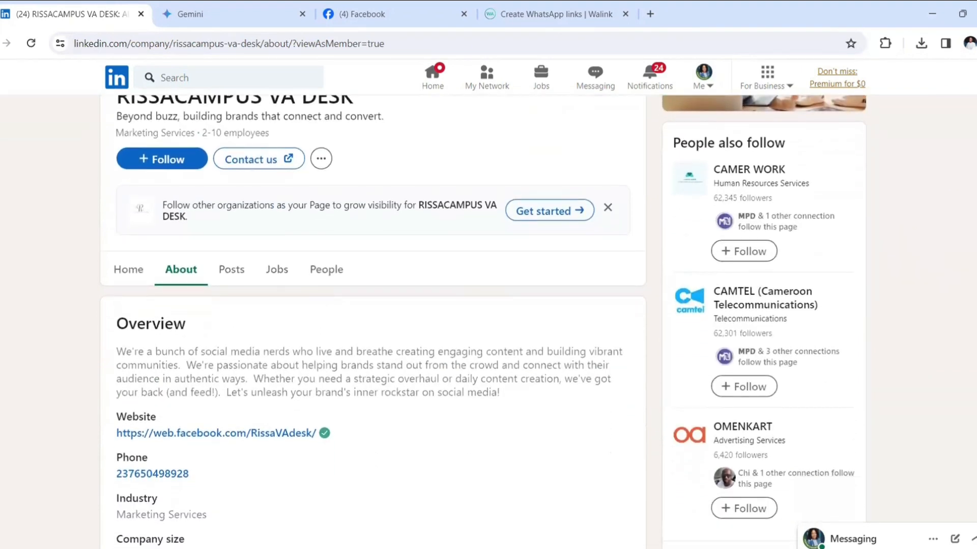
{"action": "scroll", "coordinate": [484, 322], "scroll_direction": "down", "scroll_amount": 2}
{"action": "scroll", "coordinate": [483, 322], "scroll_direction": "down", "scroll_amount": 3}
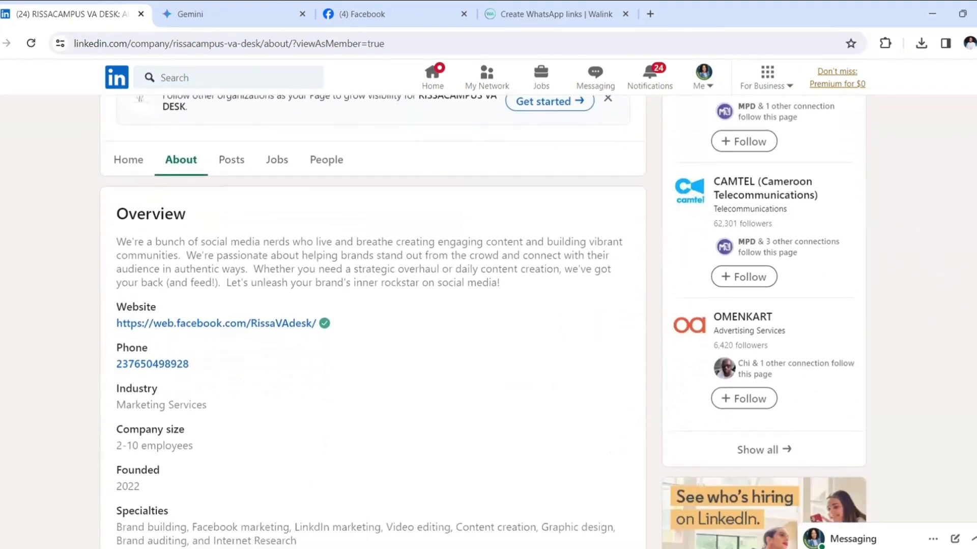
{"action": "scroll", "coordinate": [483, 322], "scroll_direction": "up", "scroll_amount": 1}
{"action": "scroll", "coordinate": [483, 356], "scroll_direction": "up", "scroll_amount": 1}
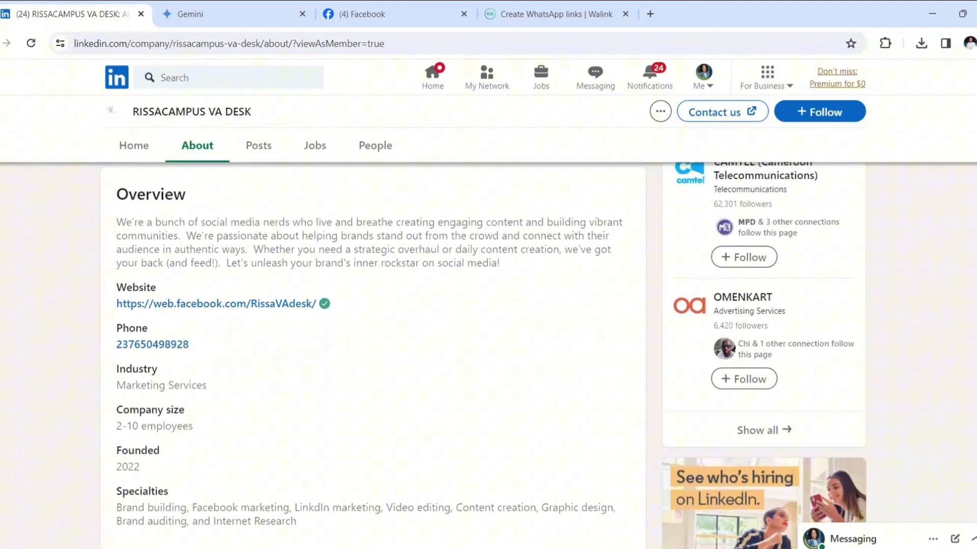
{"action": "scroll", "coordinate": [483, 356], "scroll_direction": "down", "scroll_amount": 1}
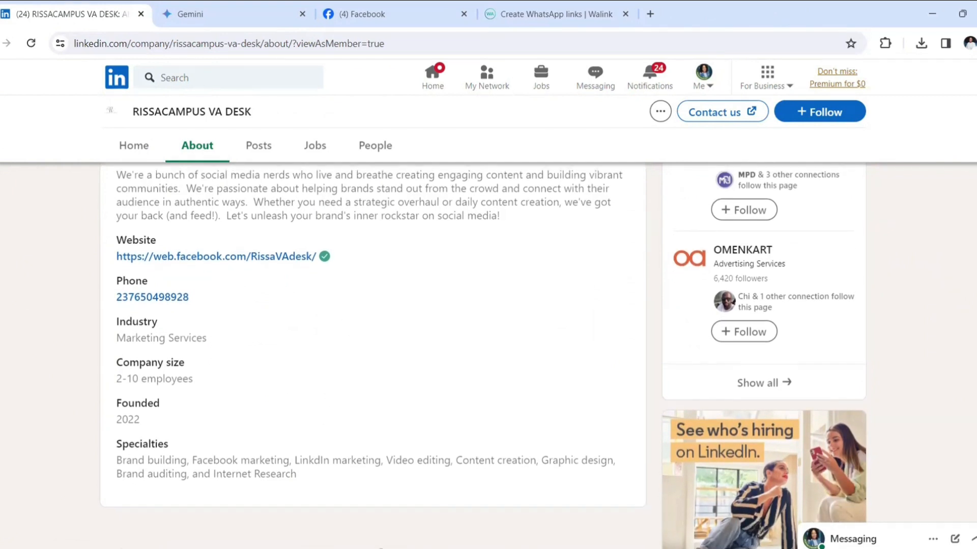
{"action": "scroll", "coordinate": [484, 356], "scroll_direction": "up", "scroll_amount": 5}
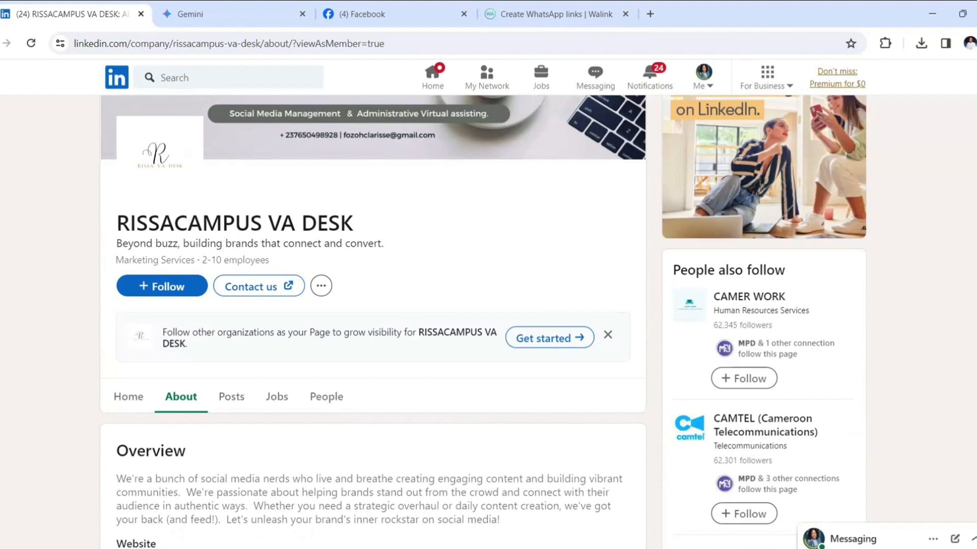
{"action": "scroll", "coordinate": [484, 322], "scroll_direction": "down", "scroll_amount": 2}
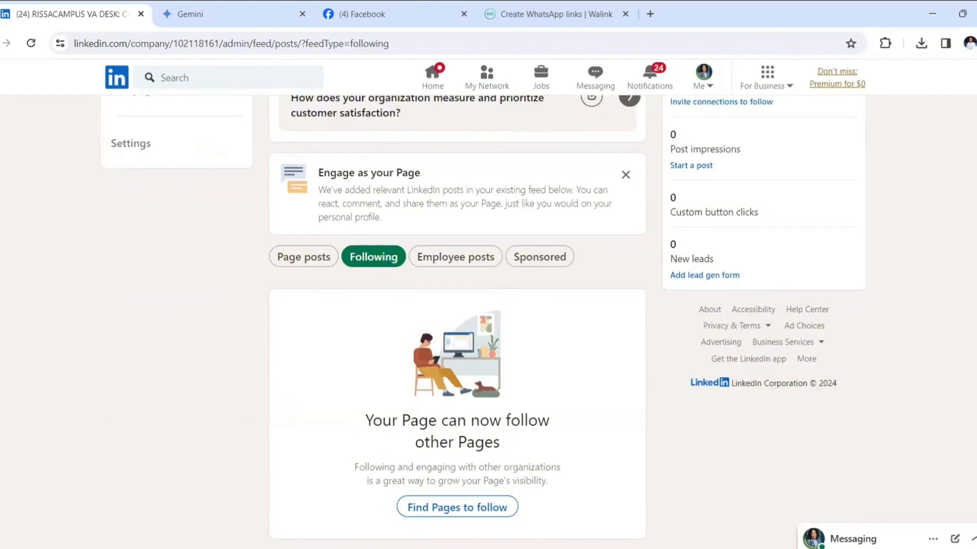
{"action": "scroll", "coordinate": [146, 298], "scroll_direction": "up", "scroll_amount": 4}
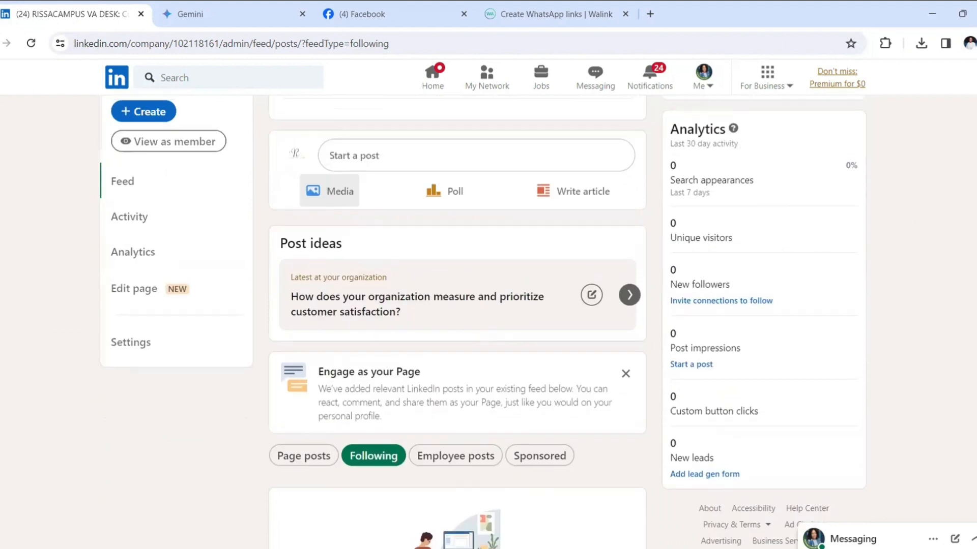
- In Edit page, try the Lead gen form toggle, discard the change, and go to Workplace
{"action": "left_click", "coordinate": [146, 298]}
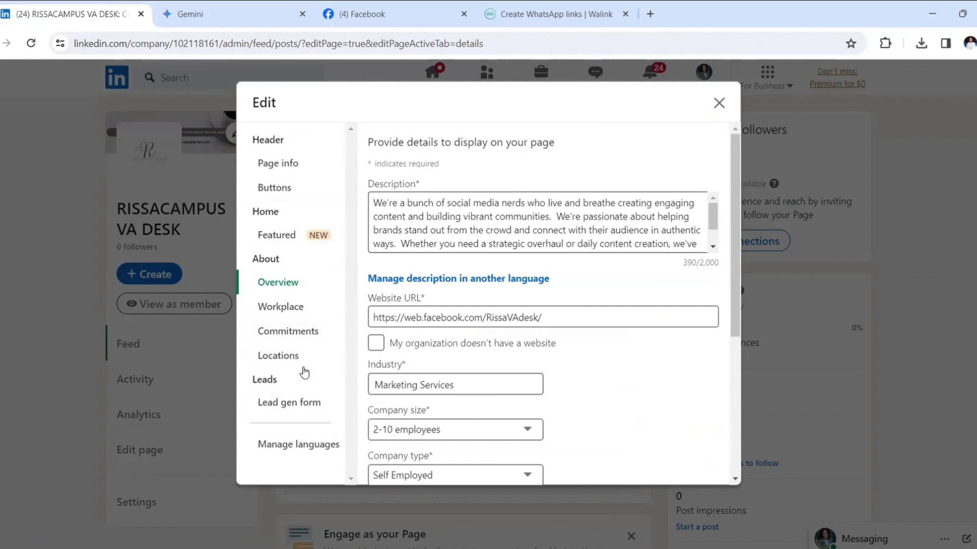
{"action": "left_click", "coordinate": [283, 411]}
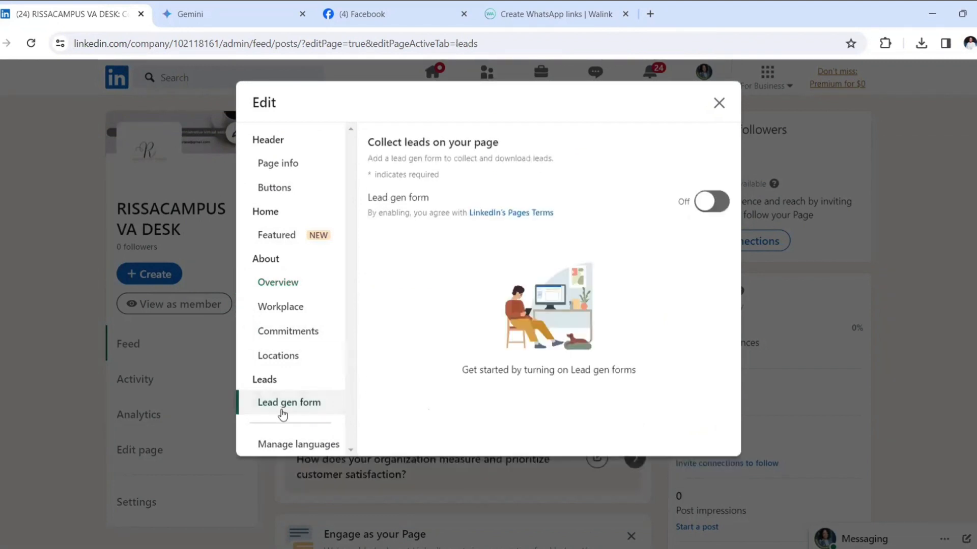
{"action": "left_click", "coordinate": [710, 203]}
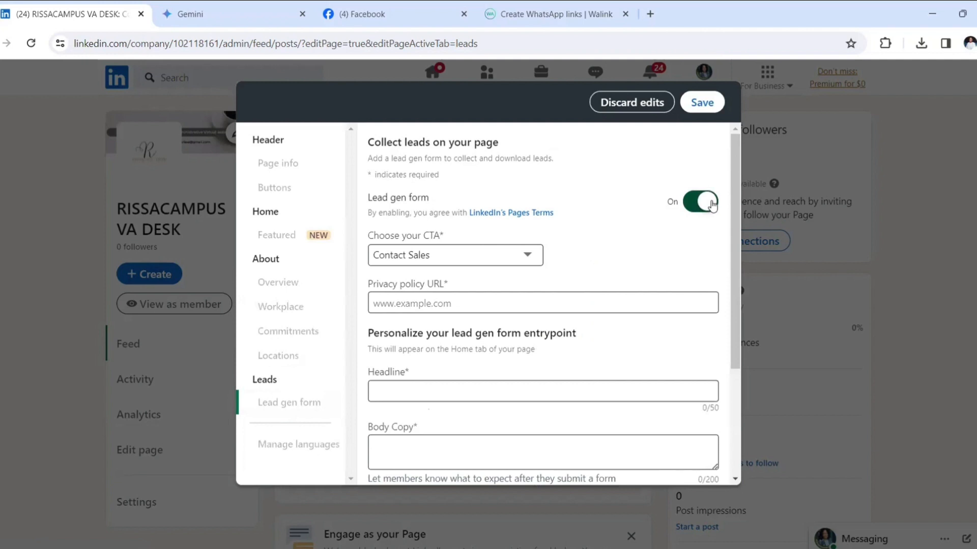
{"action": "scroll", "coordinate": [734, 206], "scroll_direction": "down", "scroll_amount": 2}
{"action": "mouse_move", "coordinate": [734, 221]}
{"action": "left_mouse_down"}
{"action": "mouse_move", "coordinate": [734, 302]}
{"action": "mouse_move", "coordinate": [740, 193]}
{"action": "mouse_move", "coordinate": [740, 233]}
{"action": "left_mouse_up"}
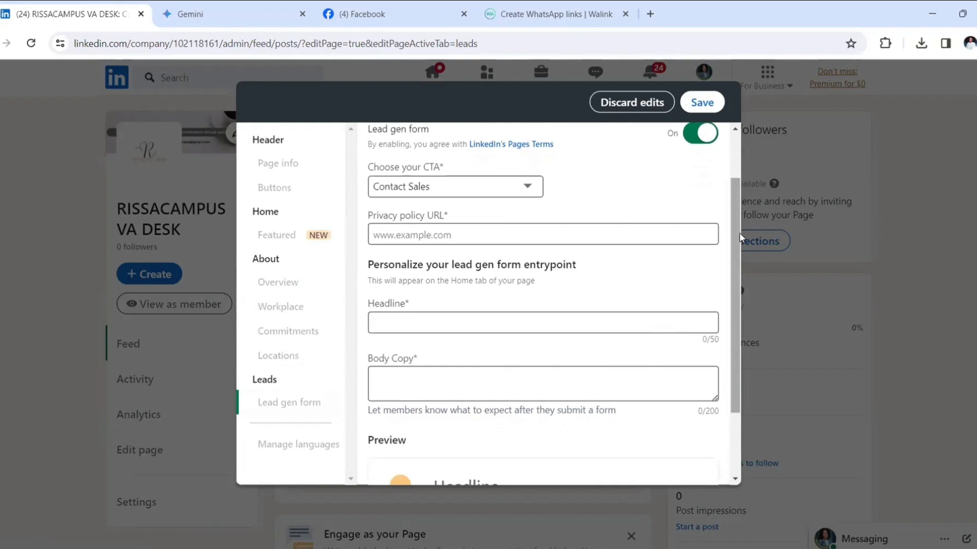
{"action": "left_click", "coordinate": [637, 102]}
{"action": "left_click", "coordinate": [280, 307]}
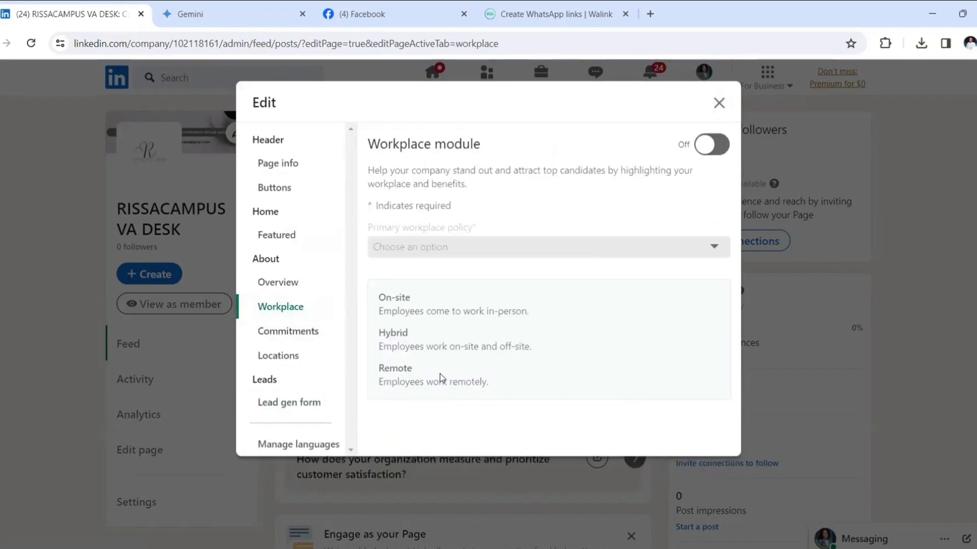
- Turn on the Workplace module and set the primary workplace policy to Remote
{"action": "left_click", "coordinate": [710, 147]}
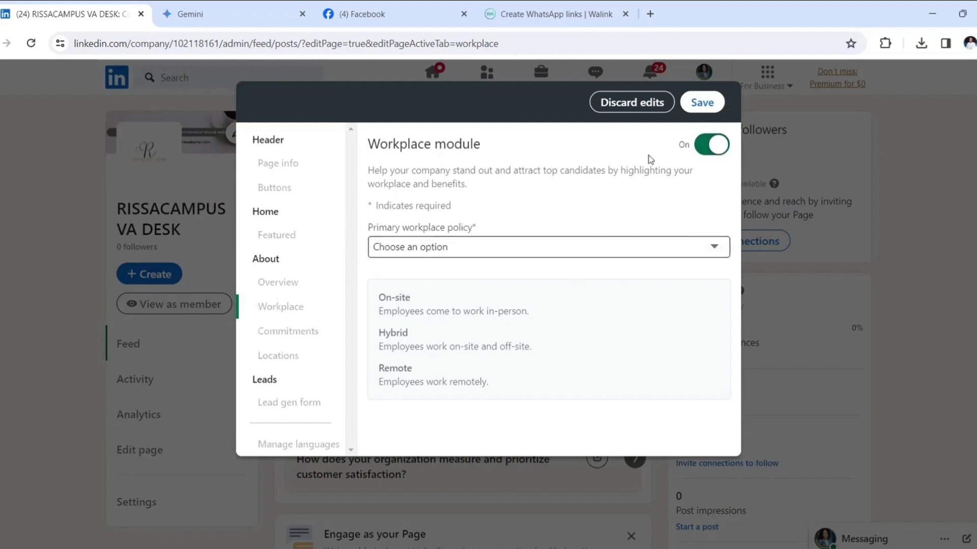
{"action": "left_click", "coordinate": [712, 248]}
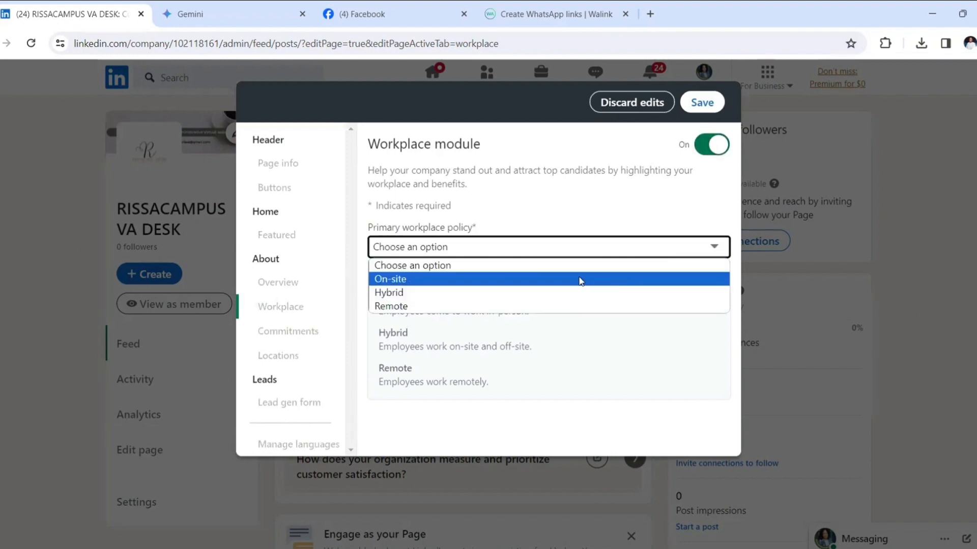
{"action": "left_click", "coordinate": [462, 307]}
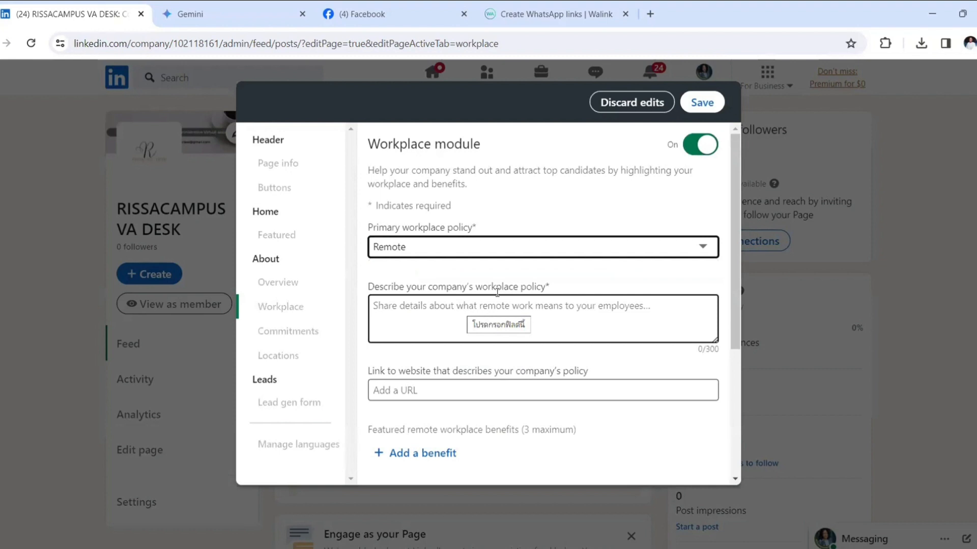
{"action": "left_click", "coordinate": [746, 194]}
- Save, then discard the edits and confirm to close the page editor
{"action": "left_click", "coordinate": [702, 103]}
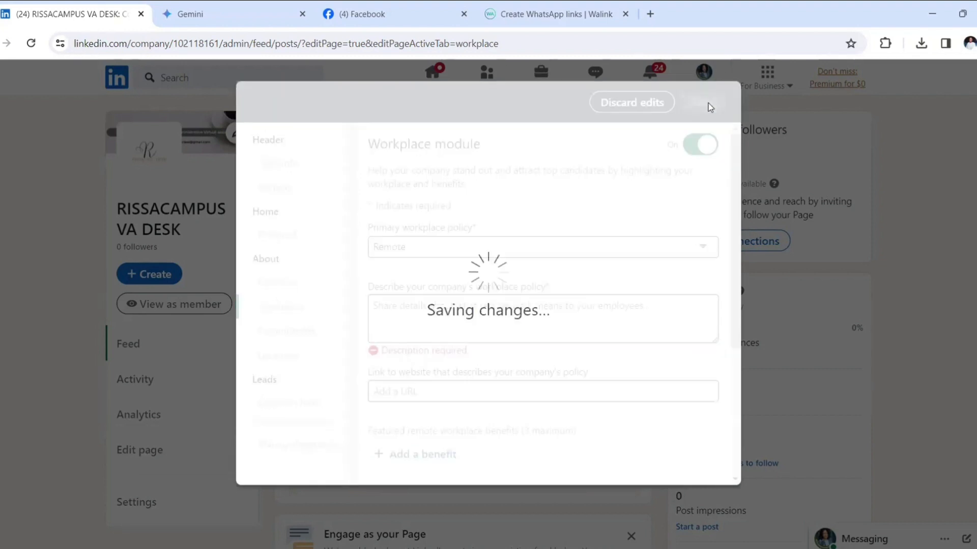
{"action": "left_click", "coordinate": [631, 102]}
{"action": "left_click", "coordinate": [563, 292]}
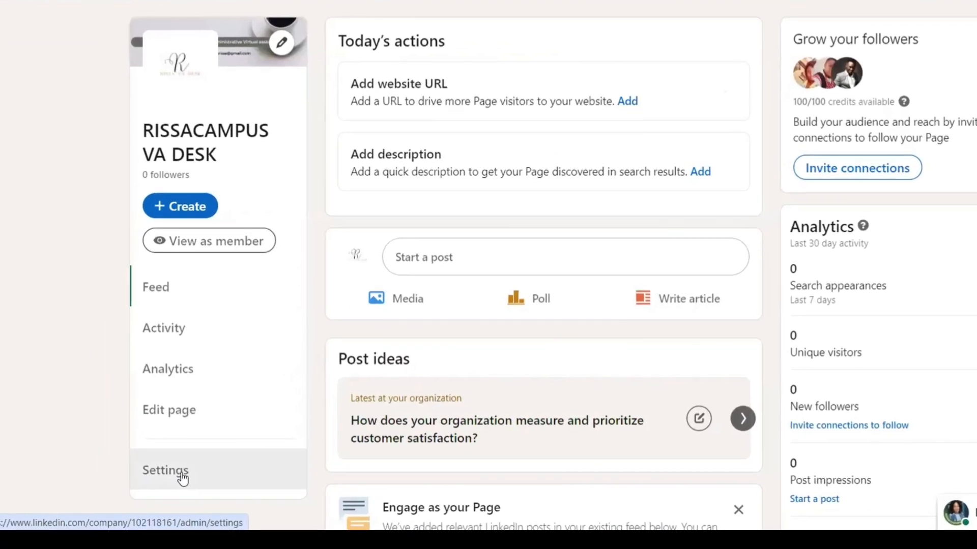
- Check Manage admins, start adding an admin by searching for a member, then cancel back to Settings
{"action": "left_click", "coordinate": [182, 477]}
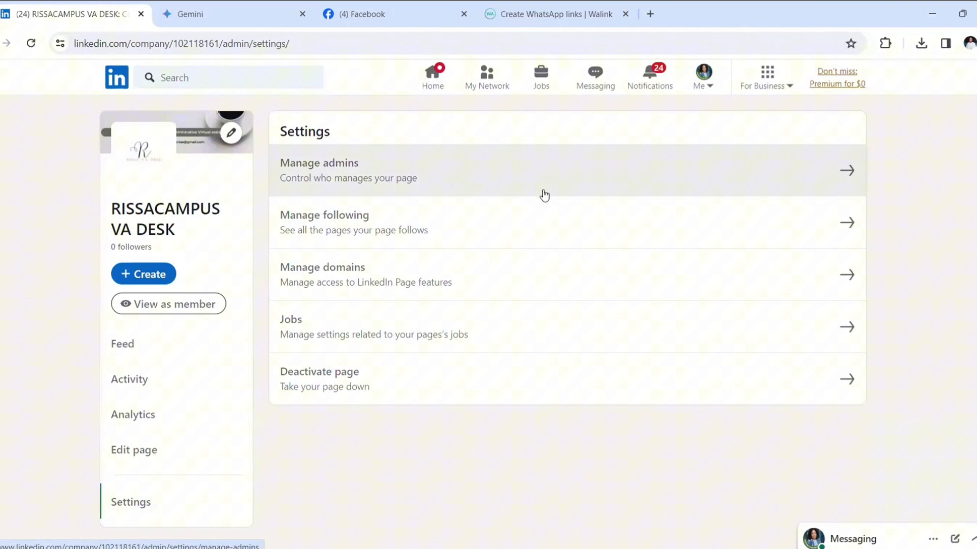
{"action": "left_click", "coordinate": [849, 176]}
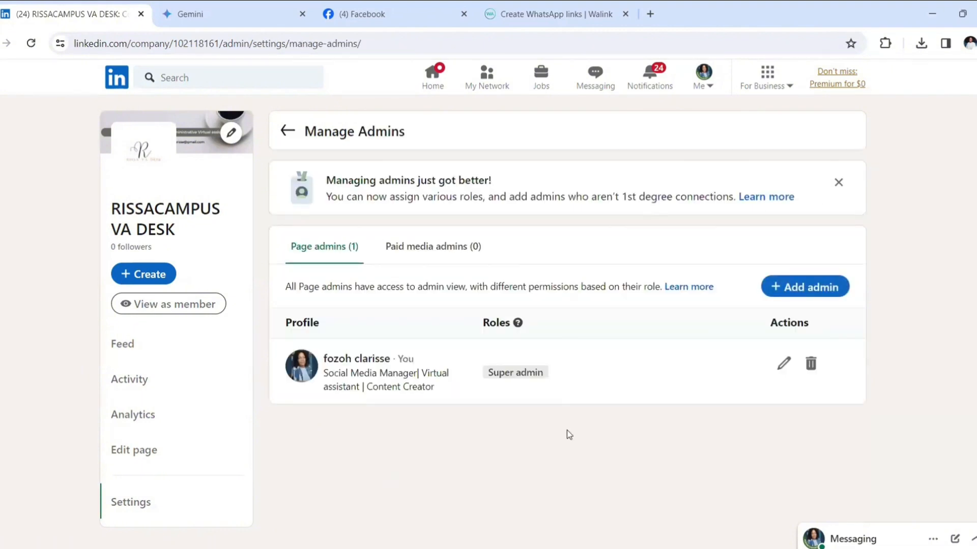
{"action": "left_click", "coordinate": [797, 289]}
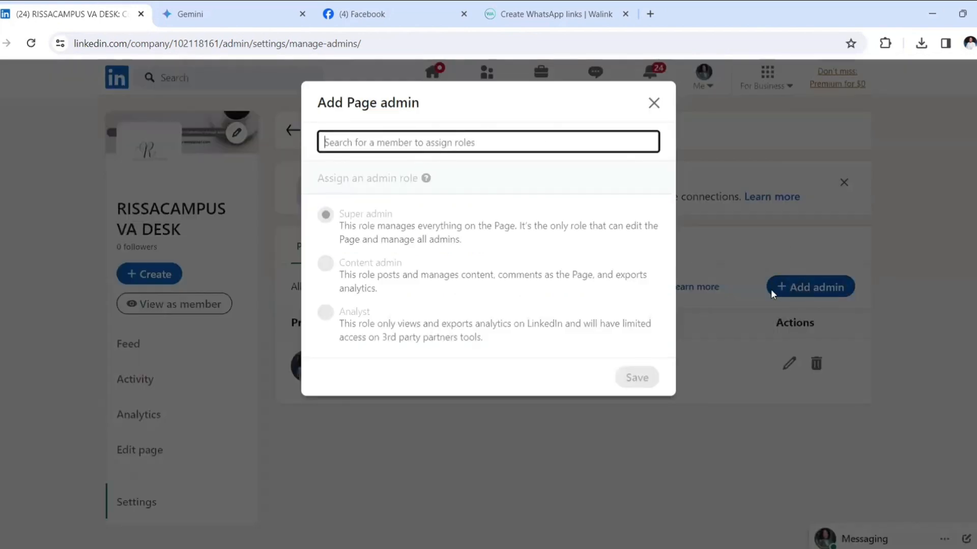
{"action": "type", "text": "fo"}
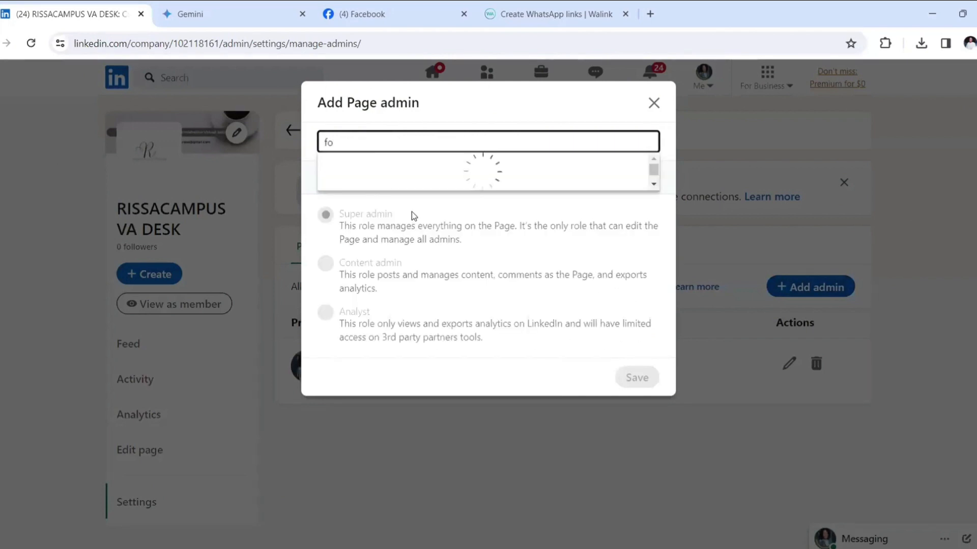
{"action": "type", "text": "z"}
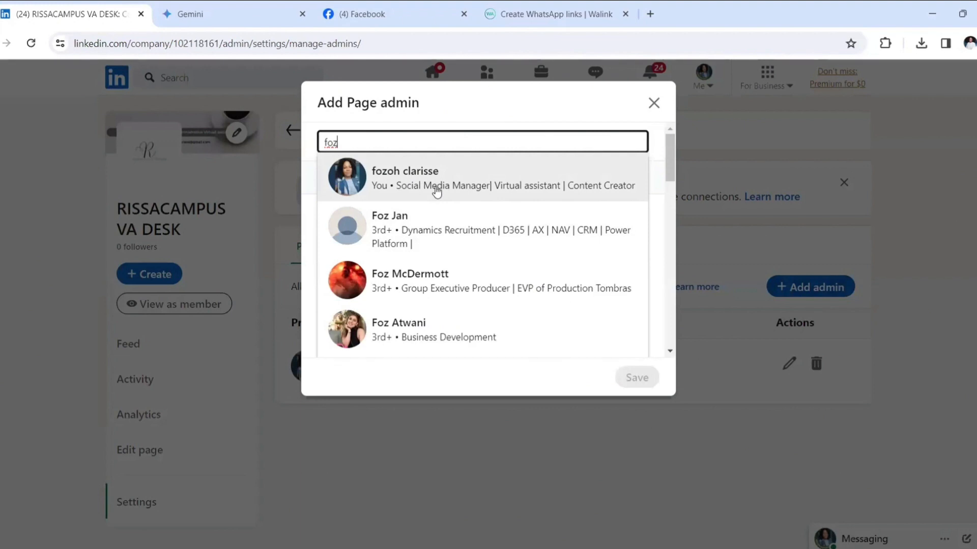
{"action": "left_click", "coordinate": [654, 104]}
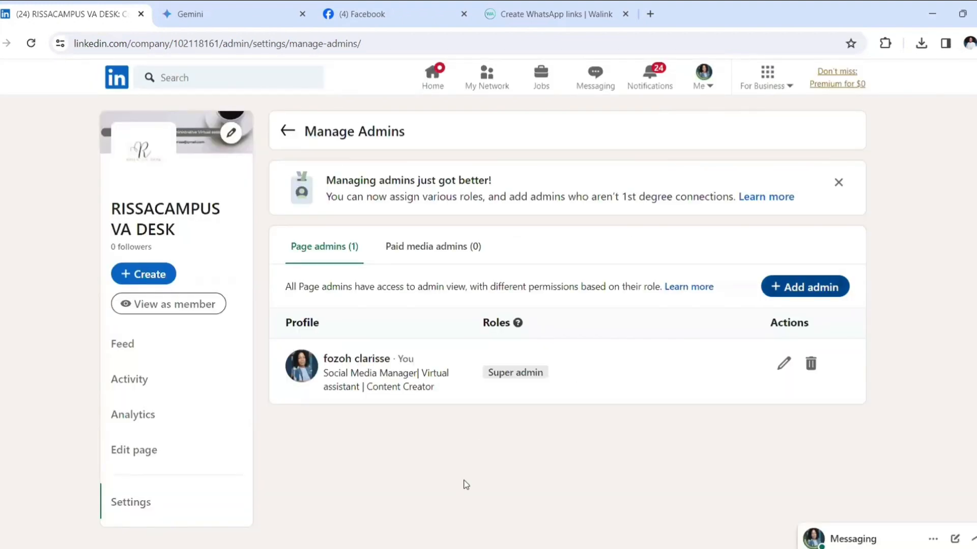
{"action": "left_click", "coordinate": [283, 132]}
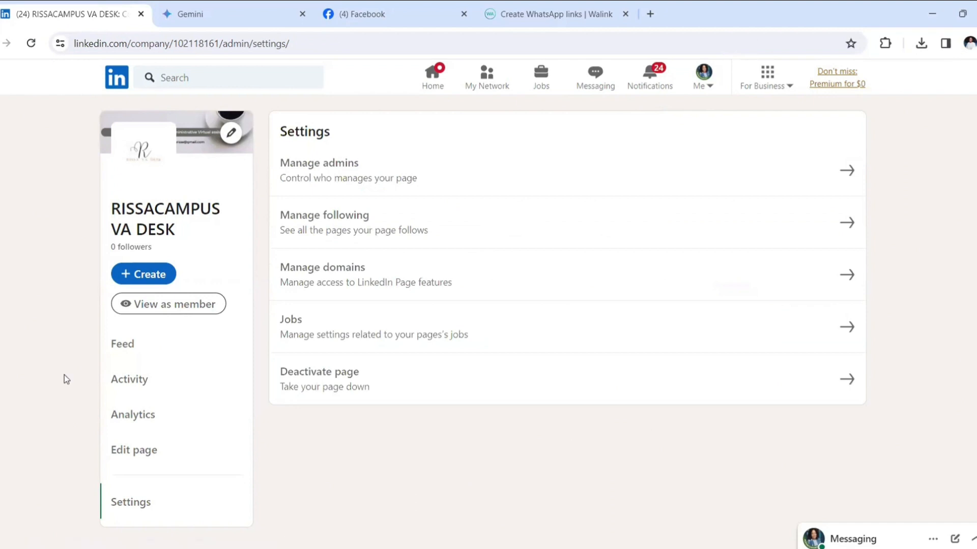
- Review the Analytics content metrics (zero reactions, comments, reposts), then return to Feed
{"action": "left_click", "coordinate": [162, 424]}
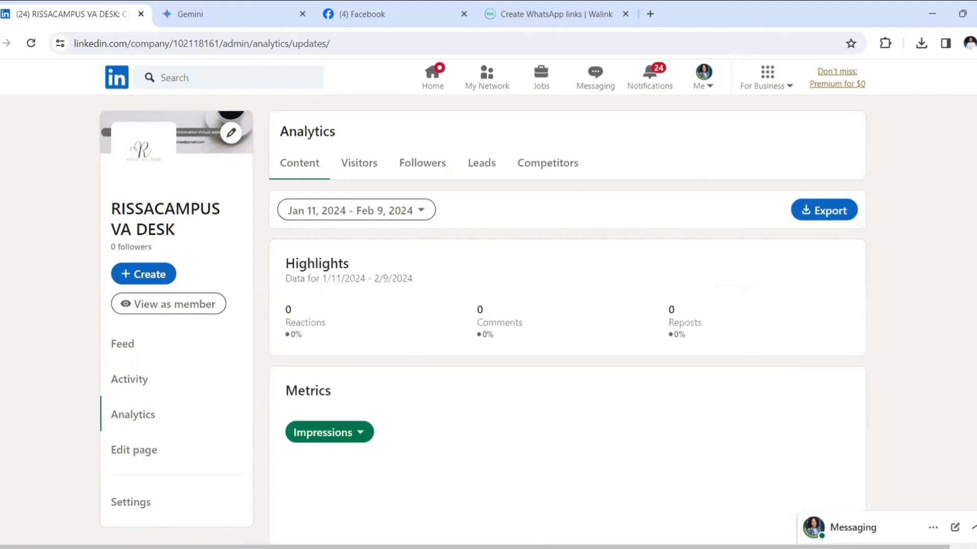
{"action": "scroll", "coordinate": [567, 310], "scroll_direction": "down", "scroll_amount": 7}
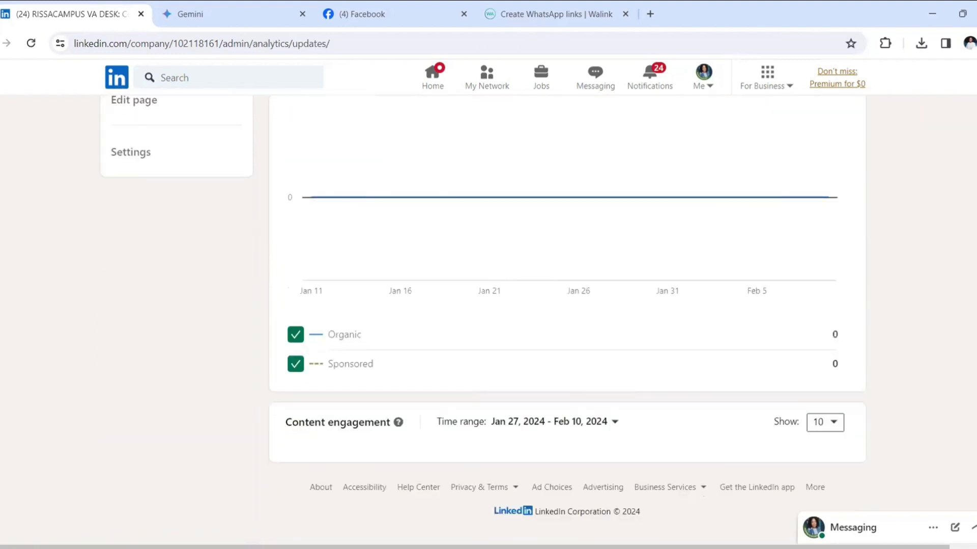
{"action": "scroll", "coordinate": [567, 311], "scroll_direction": "up", "scroll_amount": 6}
{"action": "scroll", "coordinate": [568, 310], "scroll_direction": "down", "scroll_amount": 4}
{"action": "scroll", "coordinate": [567, 310], "scroll_direction": "up", "scroll_amount": 5}
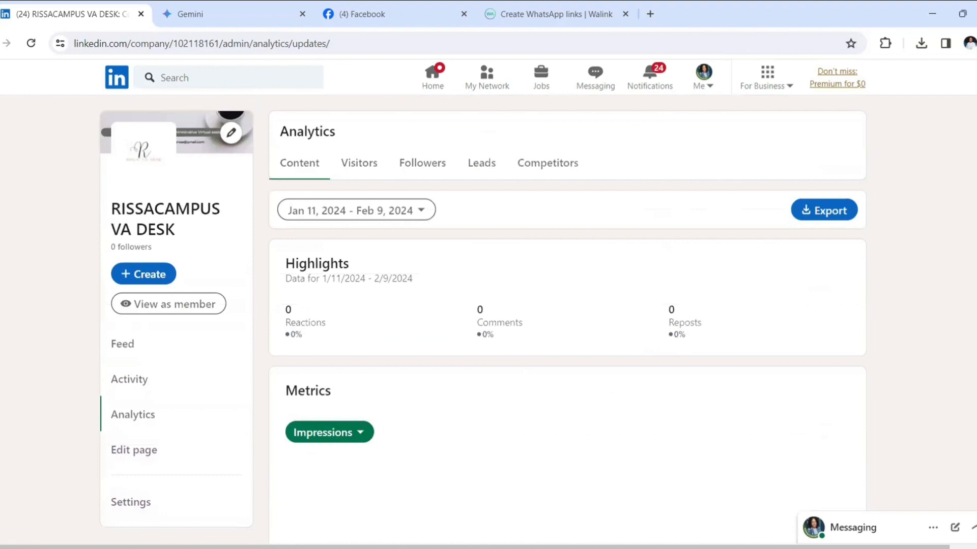
{"action": "left_click", "coordinate": [133, 346]}
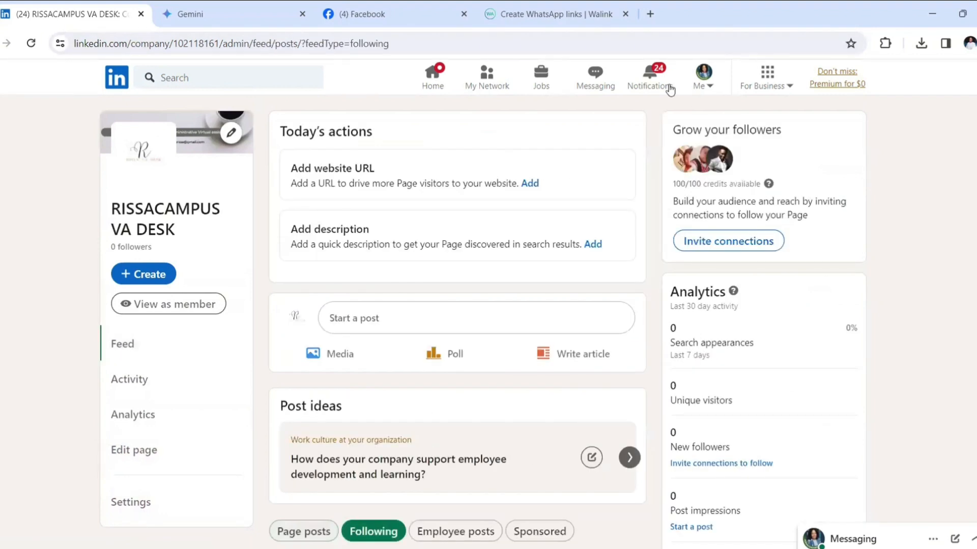